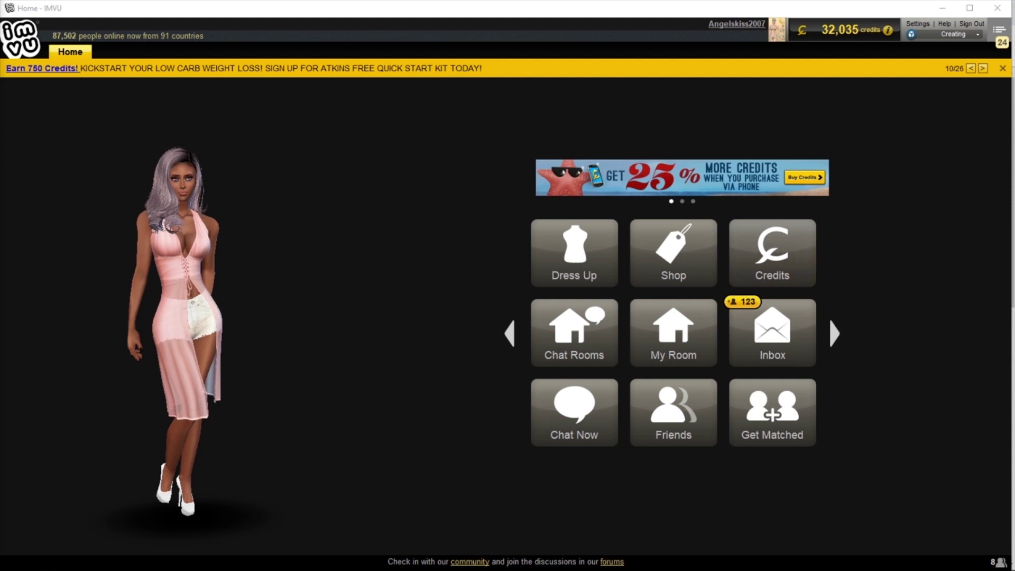
# Open the three Bella Crop Top texture images in new tabs, view the first, then close them
pyautogui.moveTo(306, 568)
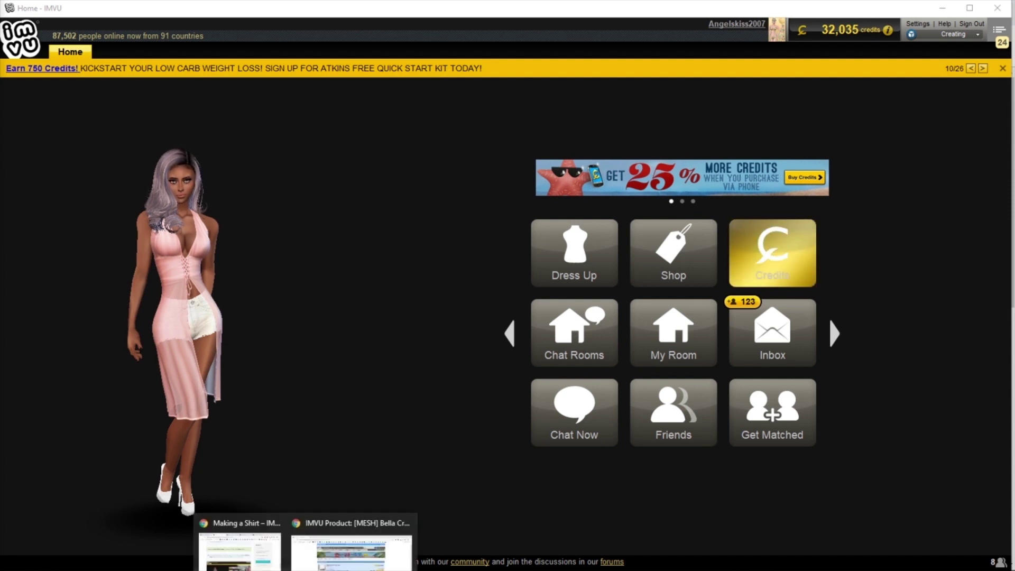
pyautogui.click(351, 545)
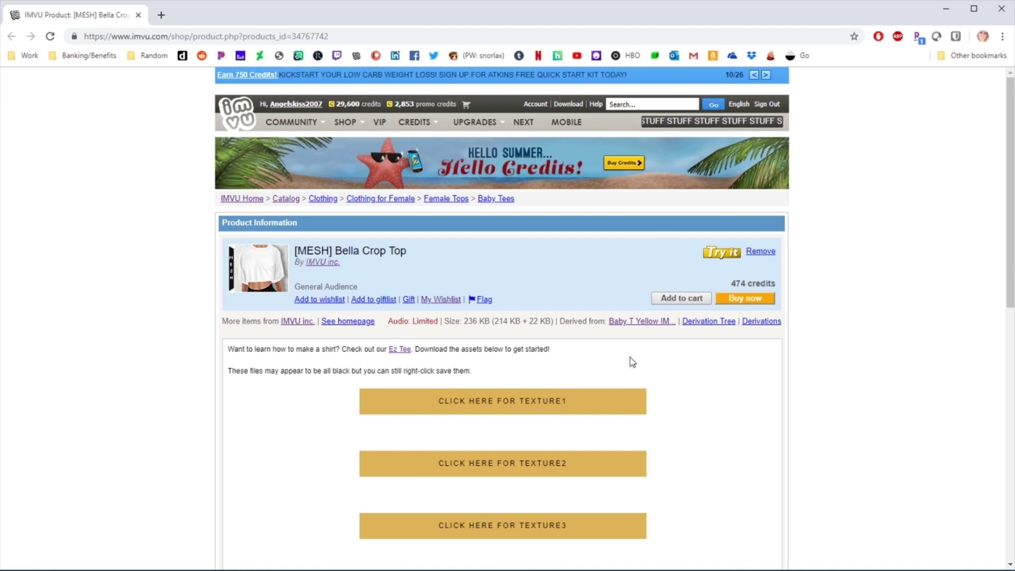
pyautogui.scroll(-1, 630, 357)
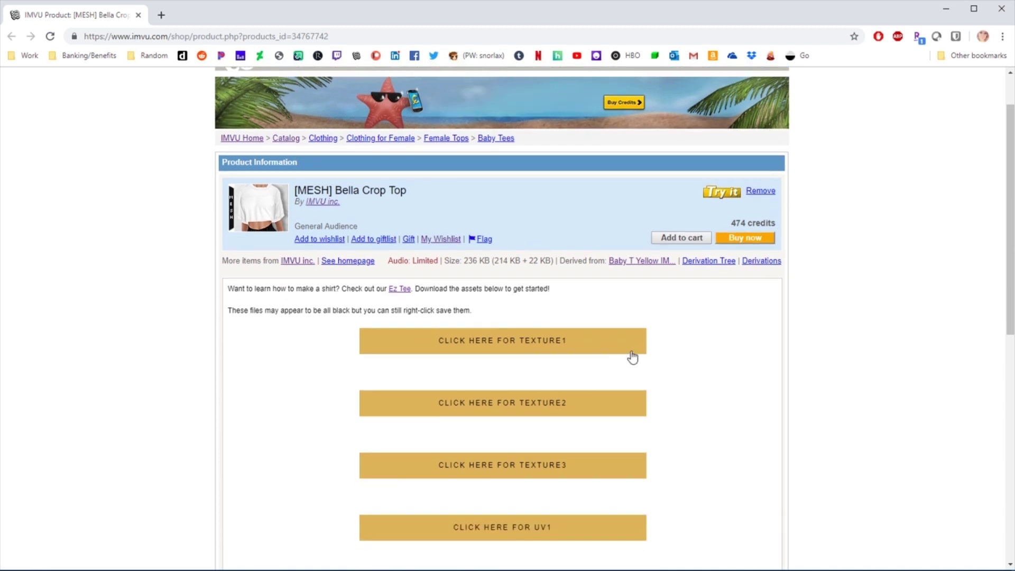
pyautogui.middleClick(494, 345)
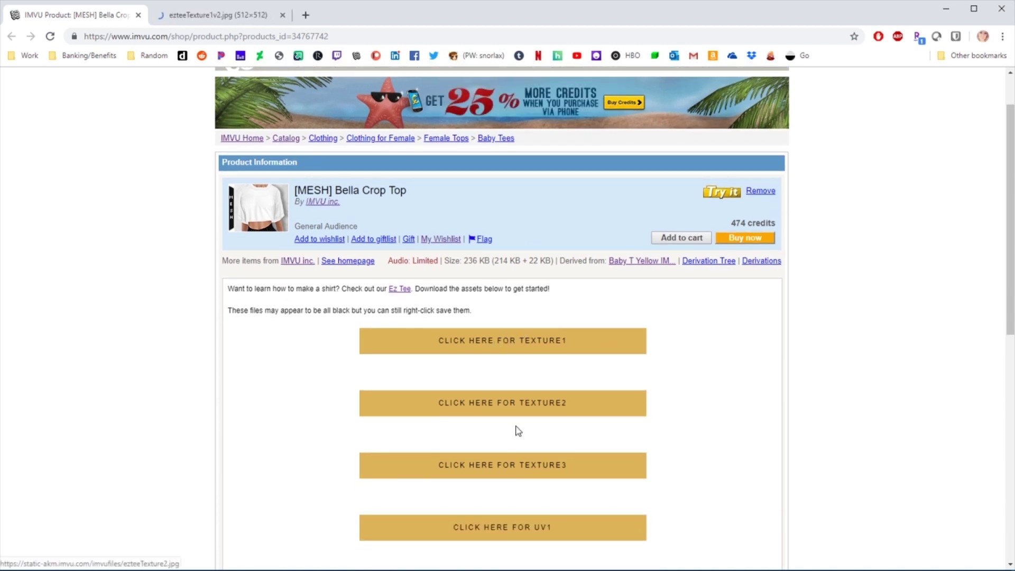
pyautogui.middleClick(517, 425)
pyautogui.middleClick(516, 465)
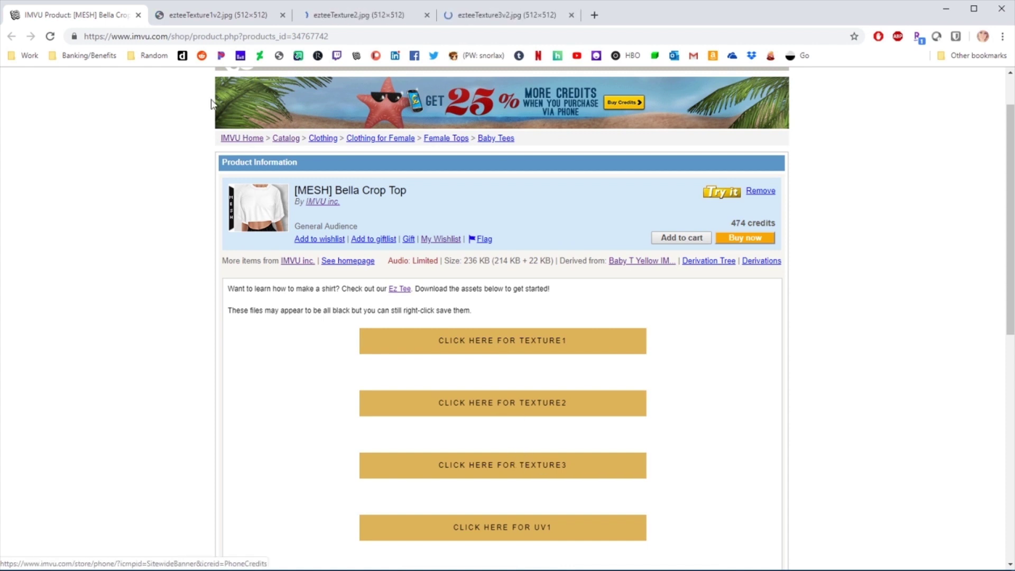
pyautogui.click(201, 19)
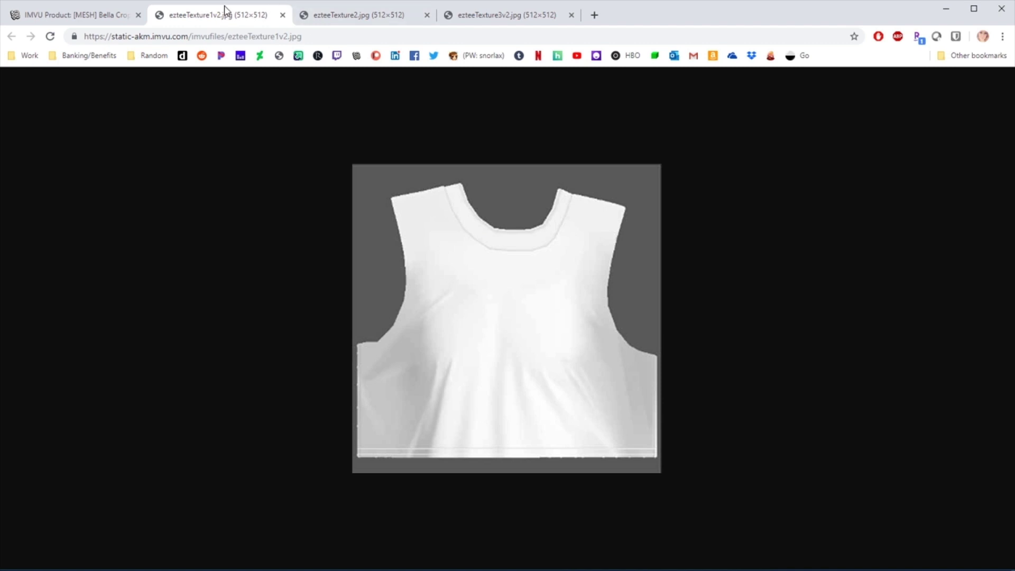
pyautogui.hotkey('ctrl', 'w')
pyautogui.hotkey('ctrl', 'w')
pyautogui.hotkey('ctrl', 'w')
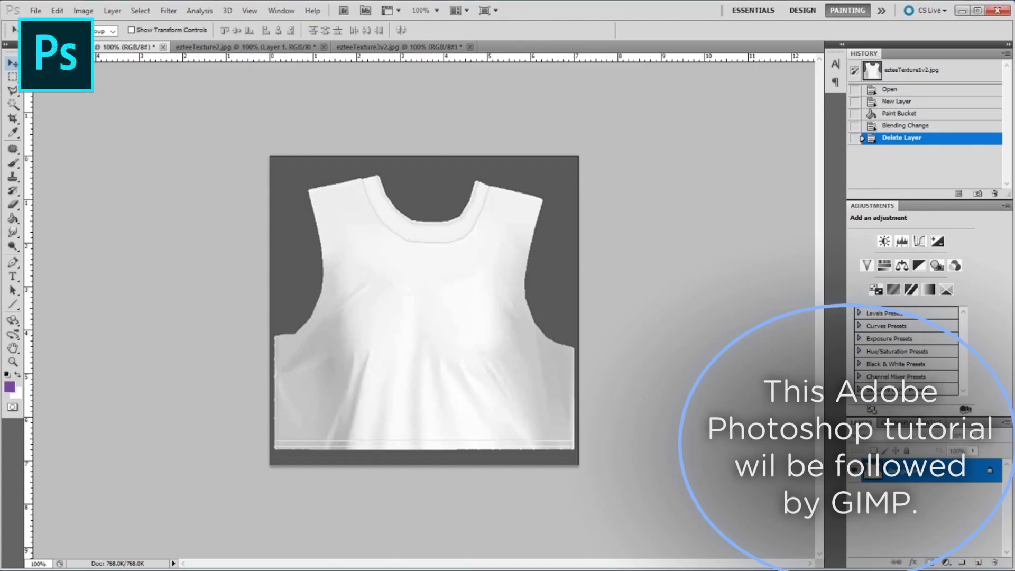
pyautogui.click(245, 541)
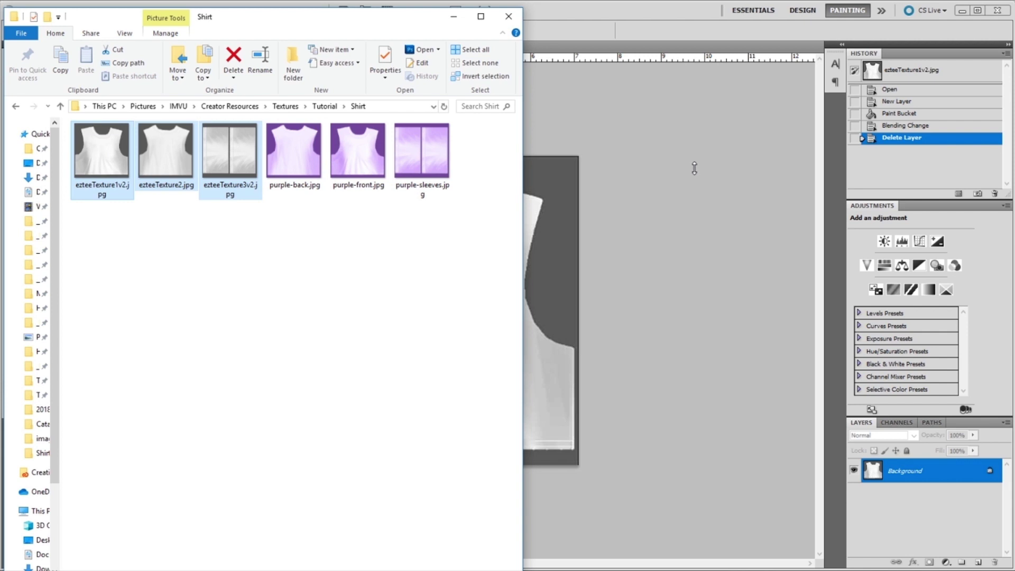
pyautogui.click(694, 233)
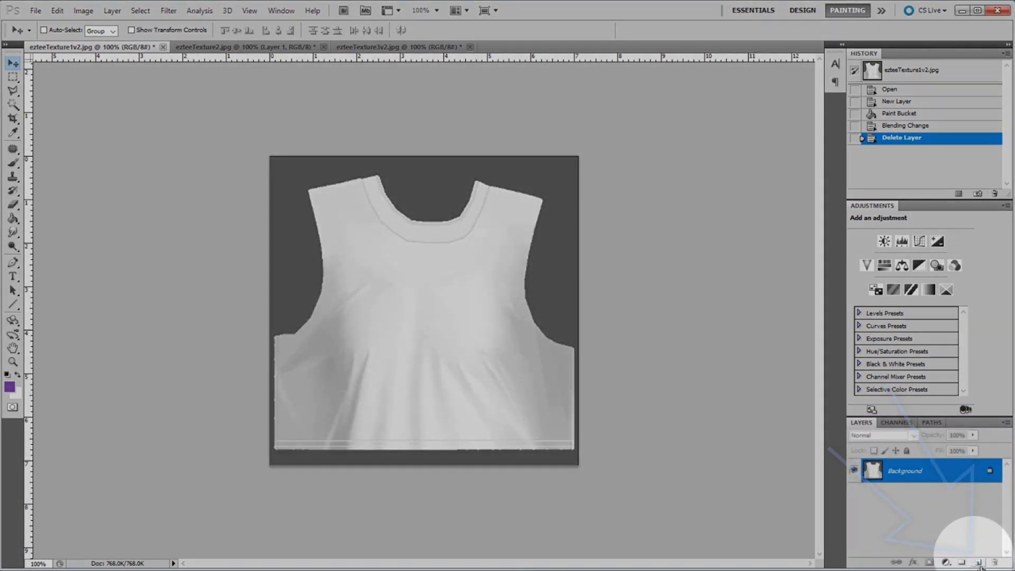
pyautogui.click(977, 562)
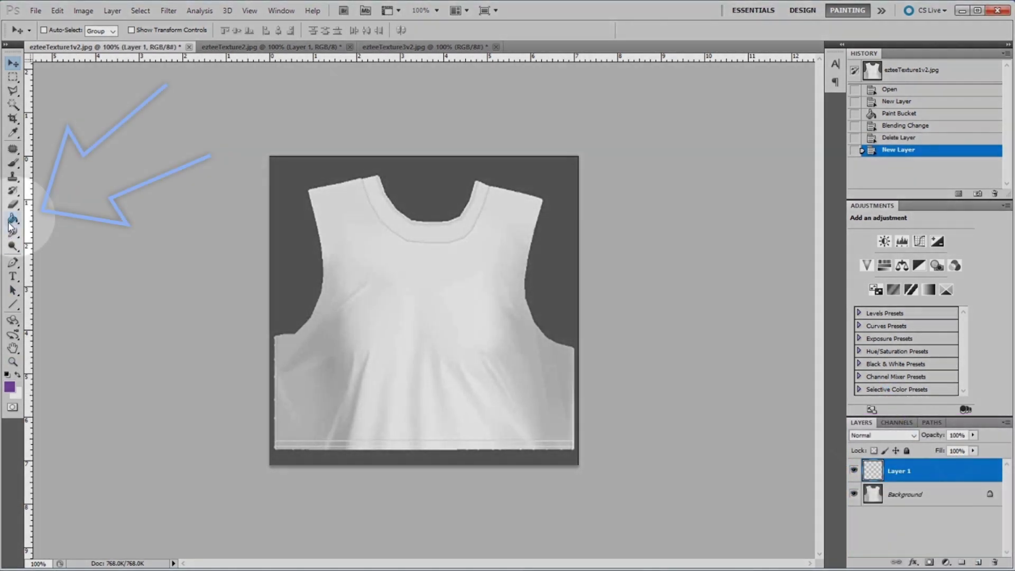
# Fill Layer 1 with purple using the Paint Bucket, previewing teal and green but keeping purple
pyautogui.click(13, 217)
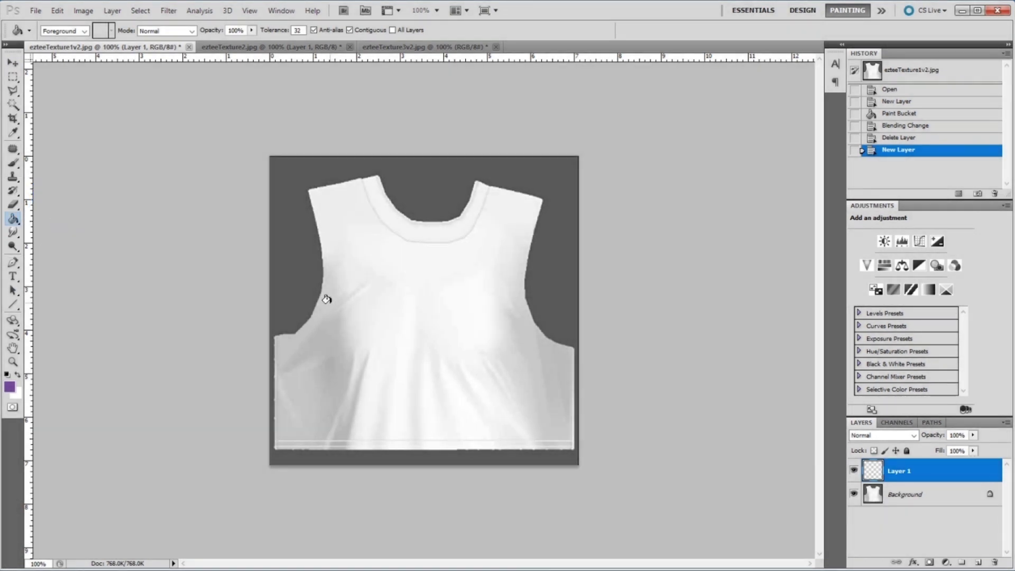
pyautogui.click(326, 299)
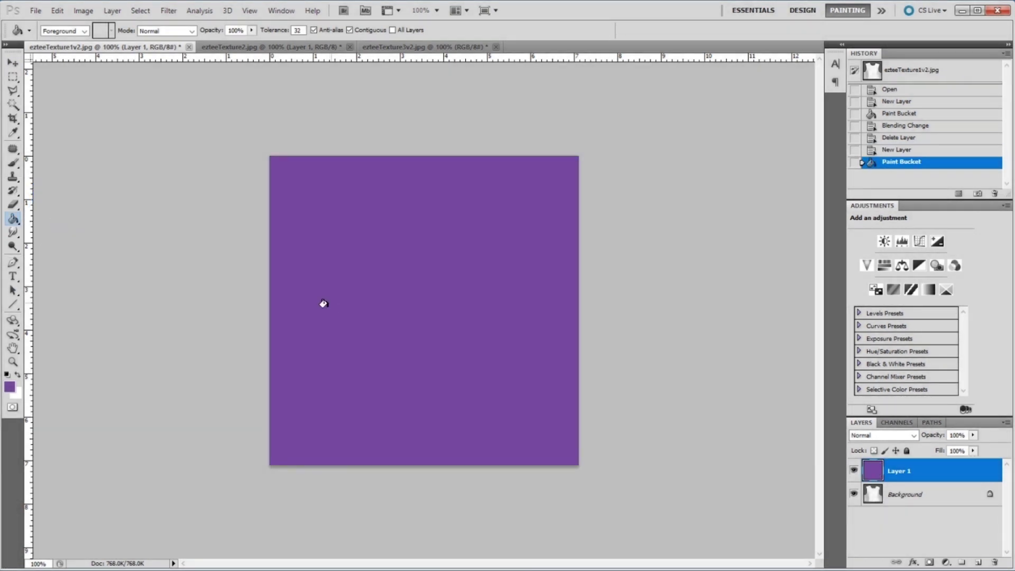
pyautogui.click(10, 387)
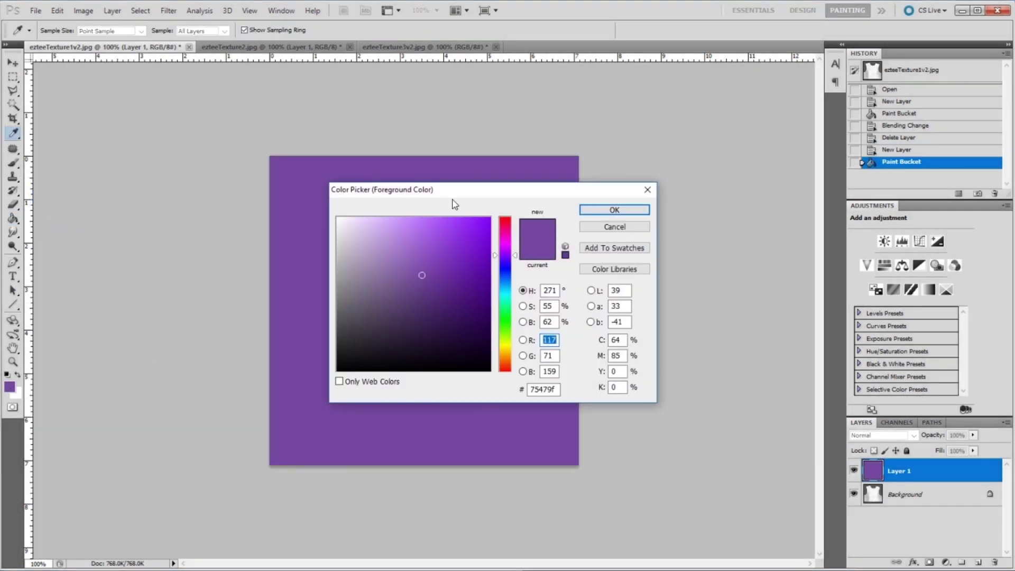
pyautogui.moveTo(480, 196); pyautogui.dragTo(469, 191)
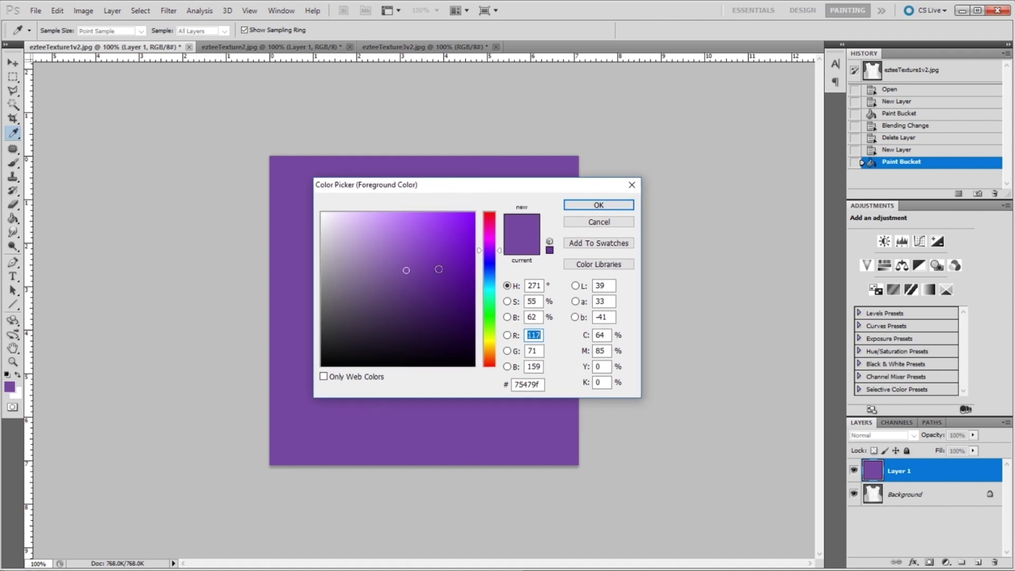
pyautogui.moveTo(438, 269)
pyautogui.mouseDown()
pyautogui.moveTo(410, 220)
pyautogui.moveTo(456, 285)
pyautogui.moveTo(499, 309)
pyautogui.mouseUp()
pyautogui.doubleClick(527, 384)
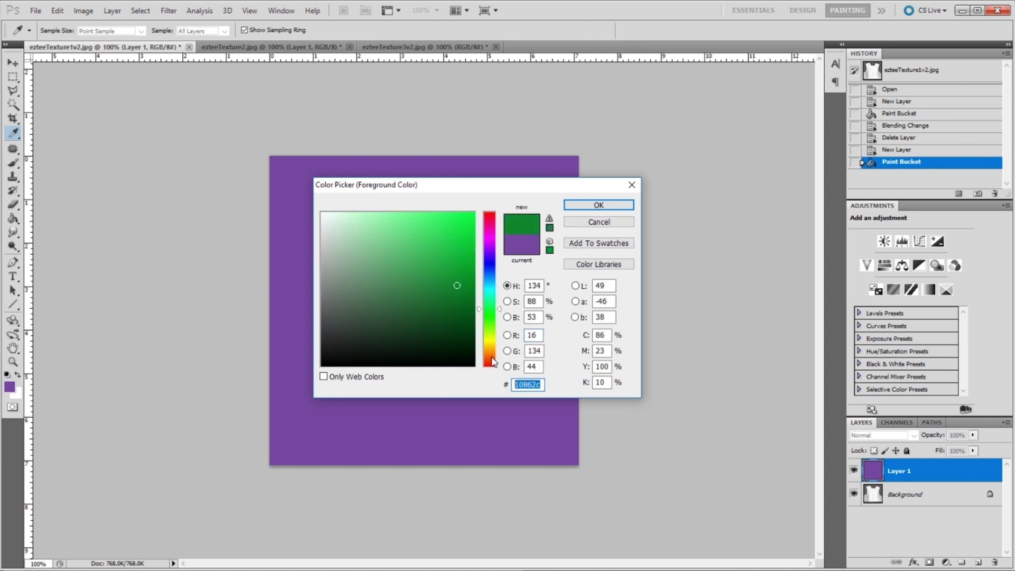
pyautogui.click(609, 225)
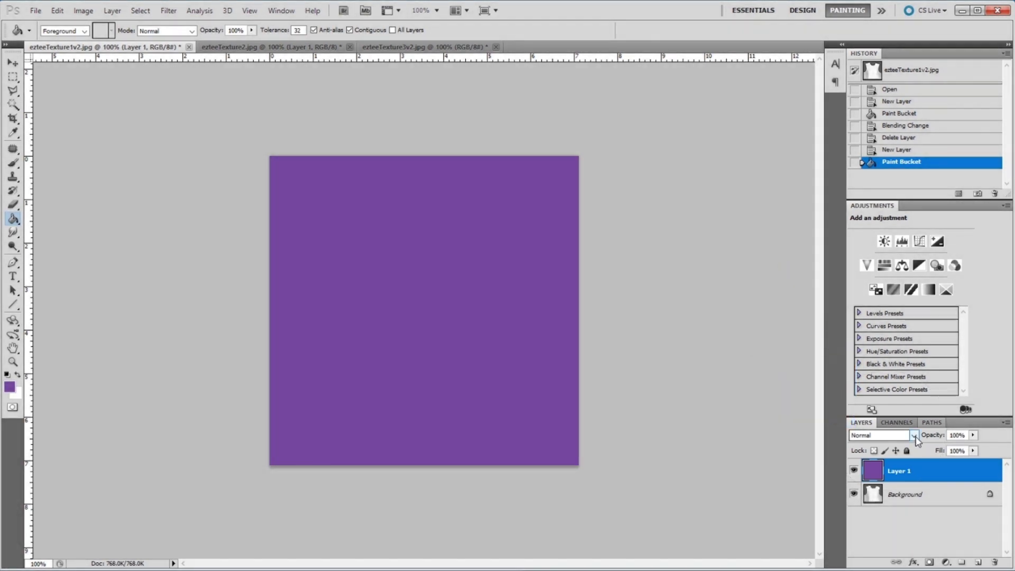
# Set Layer 1 to Color blend mode, check the purple back and sleeves textures, and open the Shirt folder
pyautogui.click(913, 435)
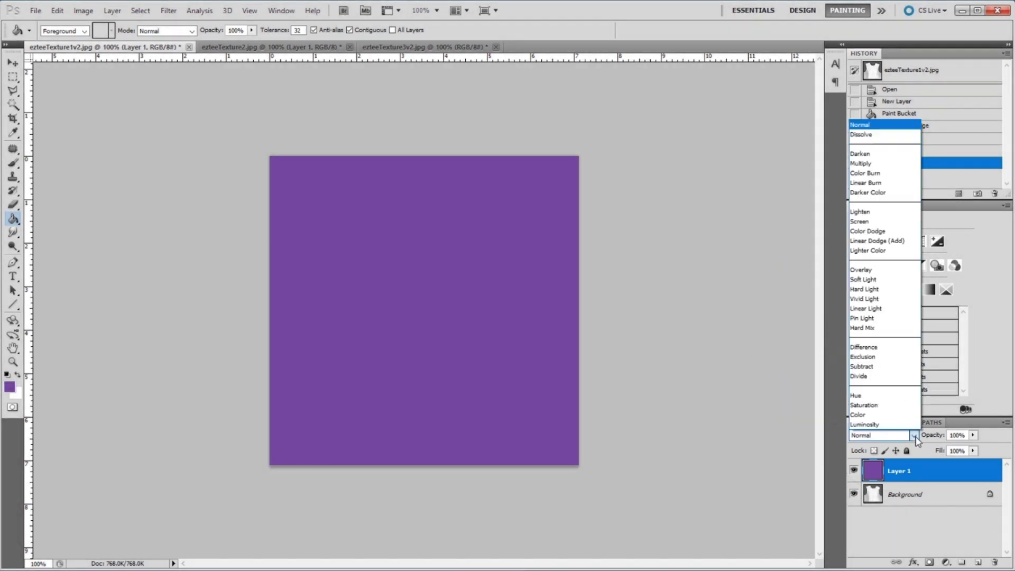
pyautogui.click(888, 417)
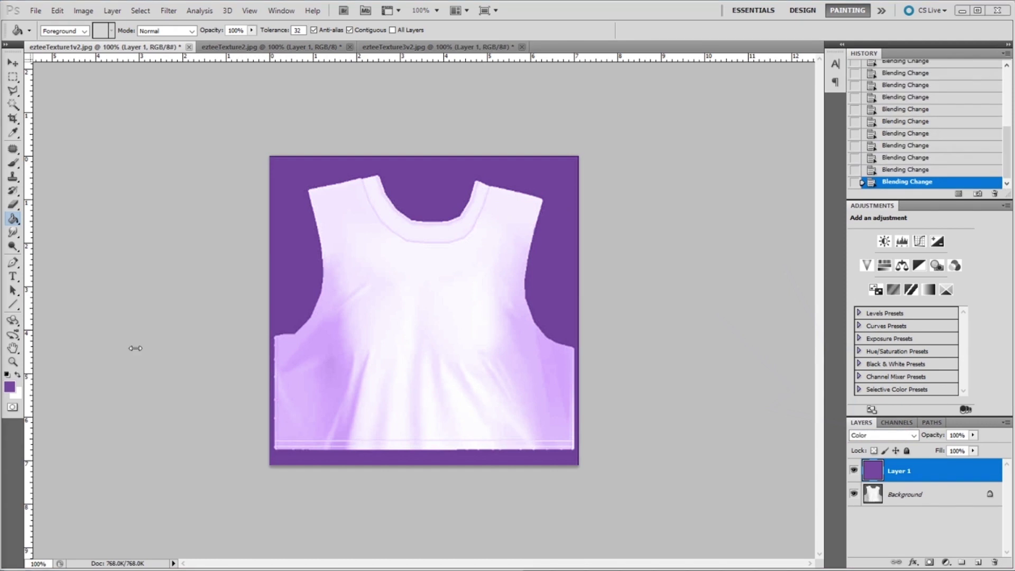
pyautogui.click(248, 48)
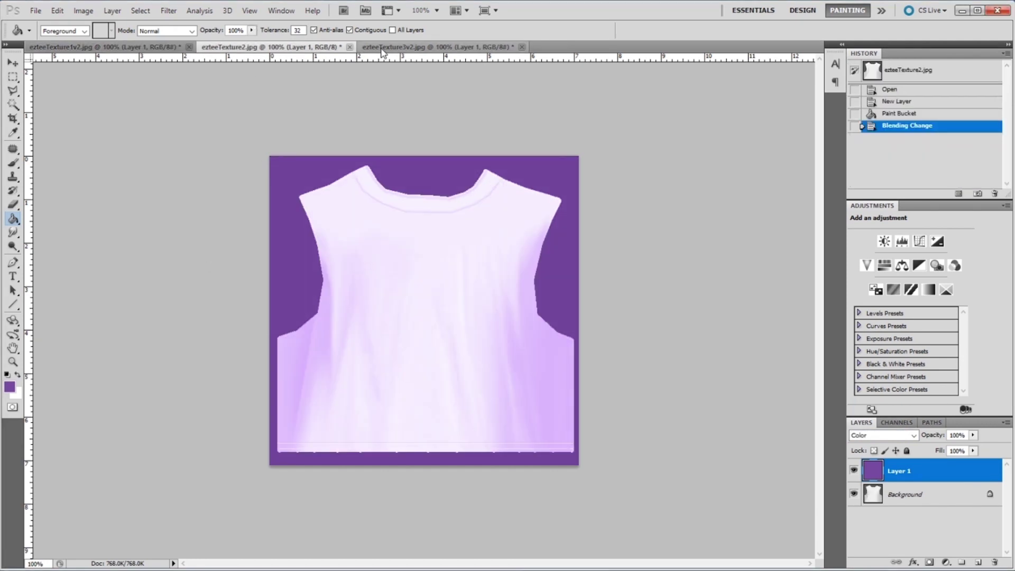
pyautogui.click(384, 48)
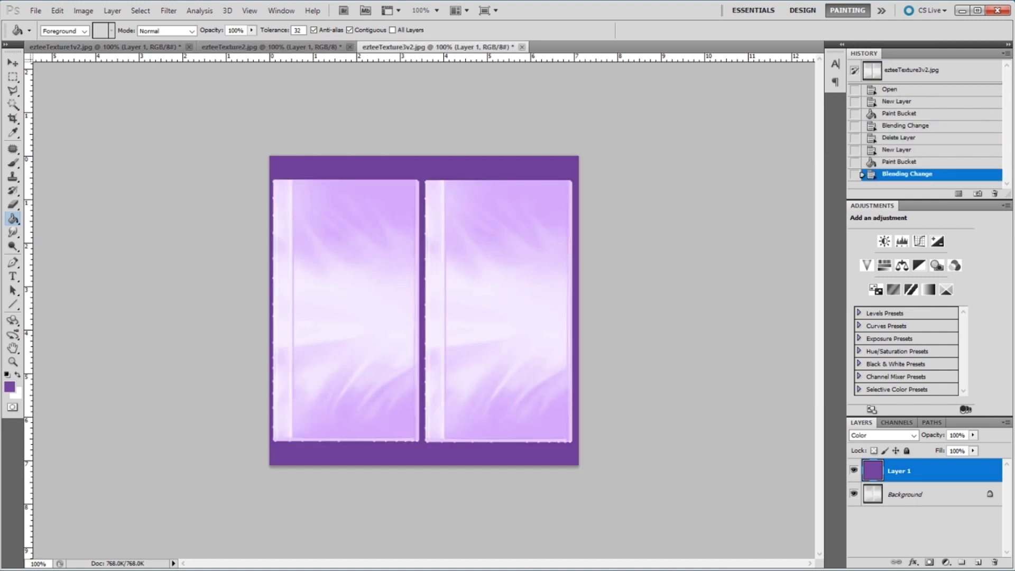
pyautogui.click(322, 553)
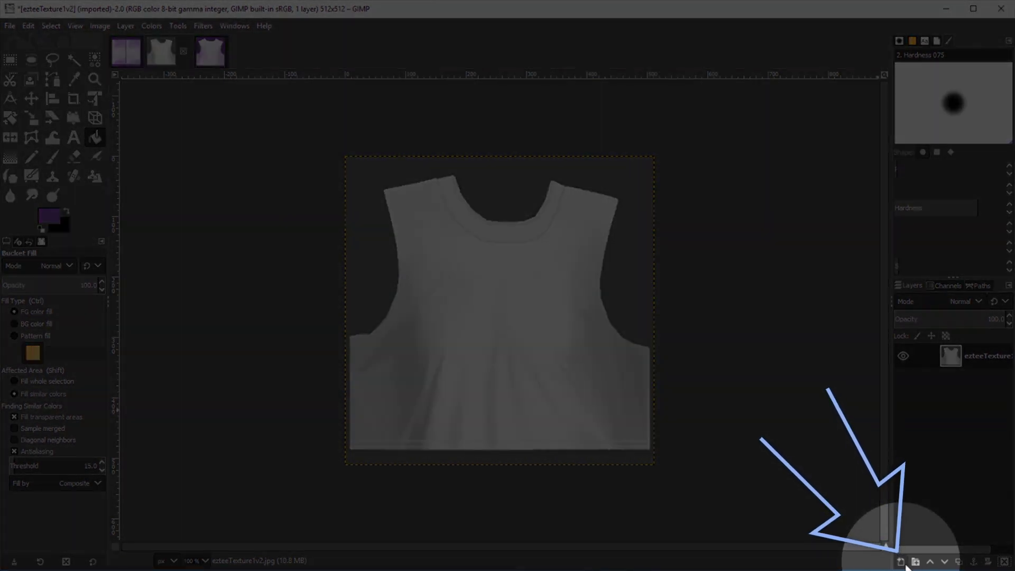
# Add a transparent 512×512 layer named Layer above the ezteeTexture1v2 shirt texture
pyautogui.click(902, 563)
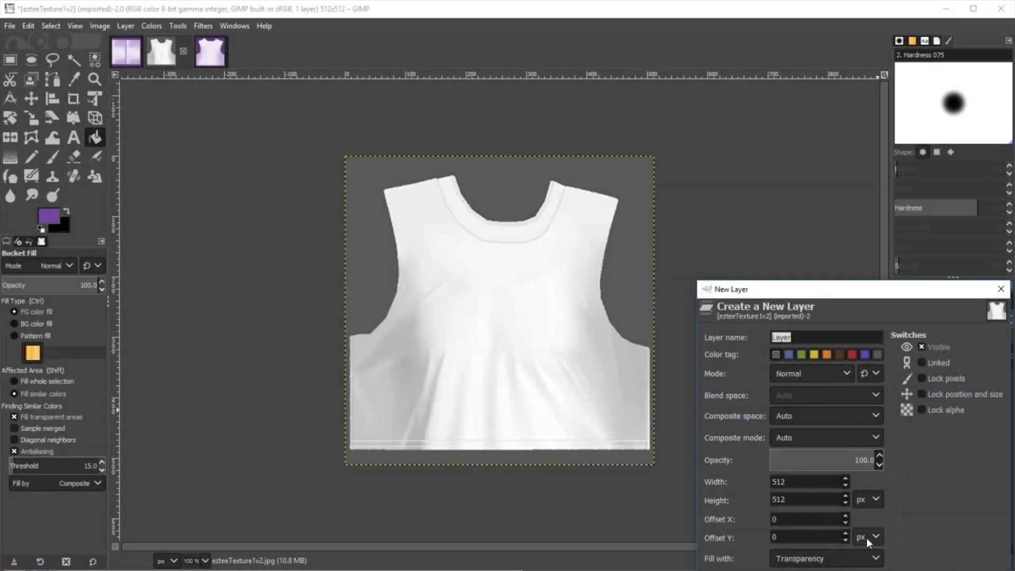
pyautogui.moveTo(852, 288); pyautogui.dragTo(786, 218)
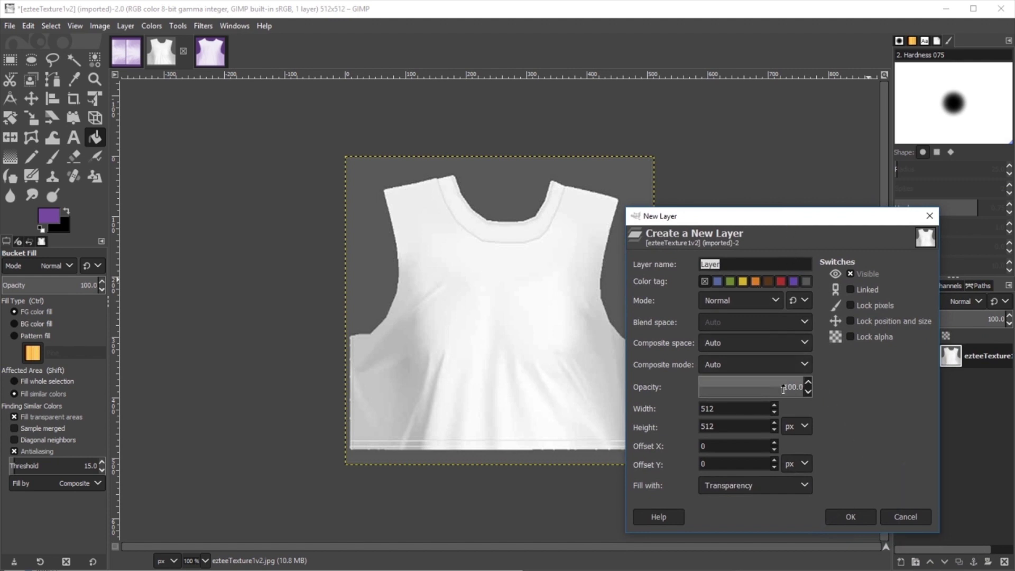
pyautogui.click(849, 517)
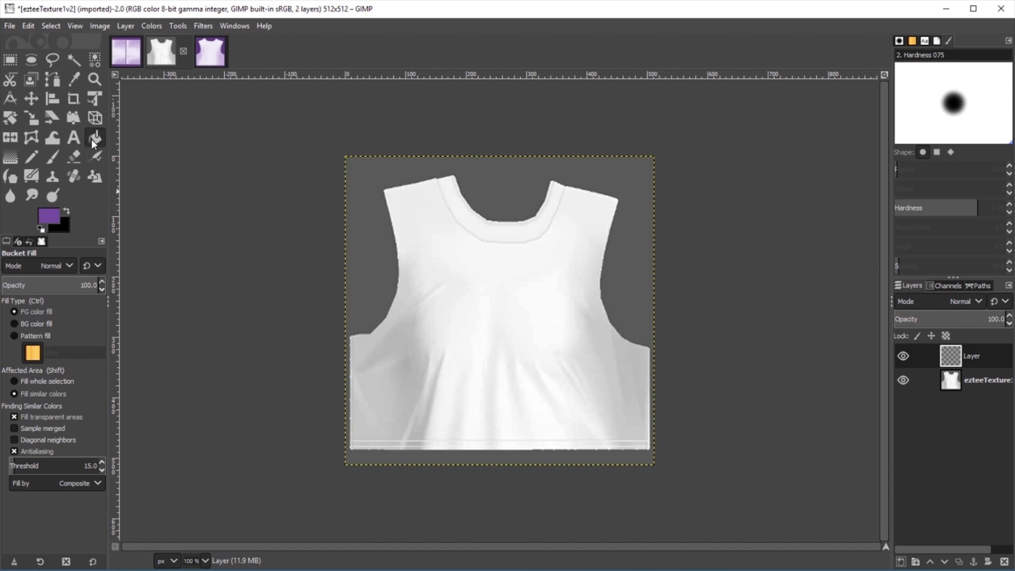
# Fill the new layer with the purple foreground colour and set its mode to HSL Color
pyautogui.click(45, 221)
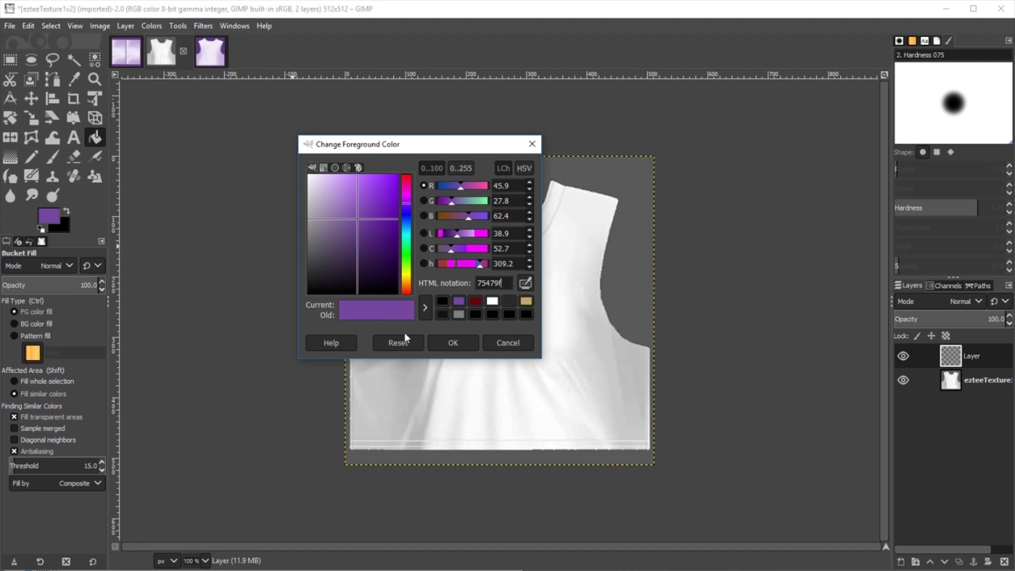
pyautogui.click(454, 345)
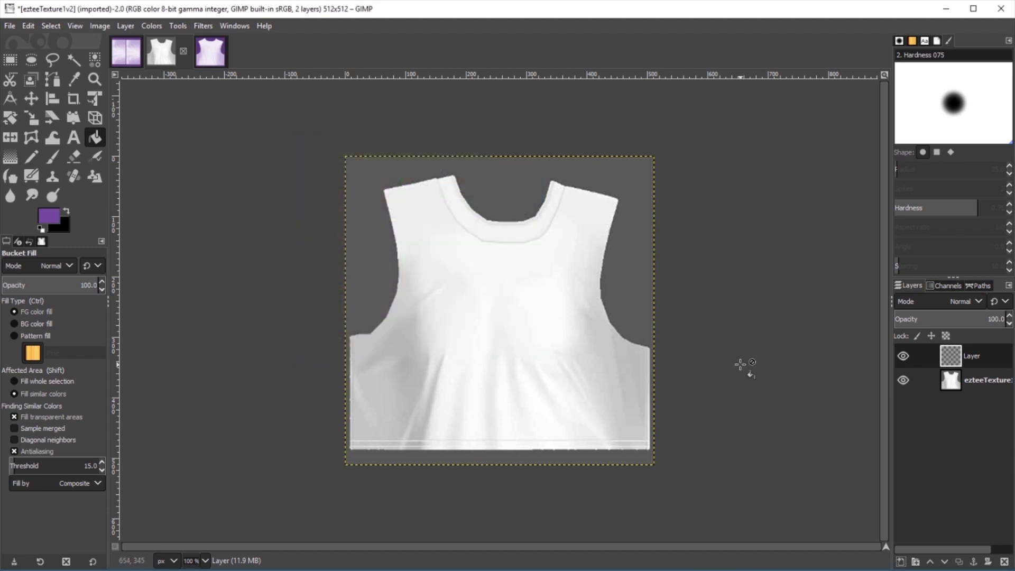
pyautogui.click(538, 288)
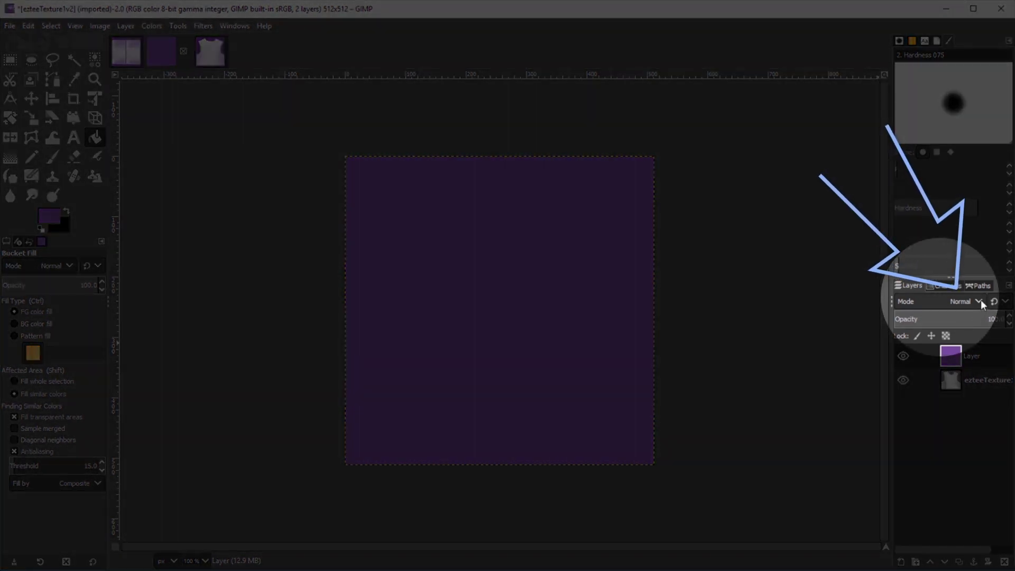
pyautogui.click(981, 300)
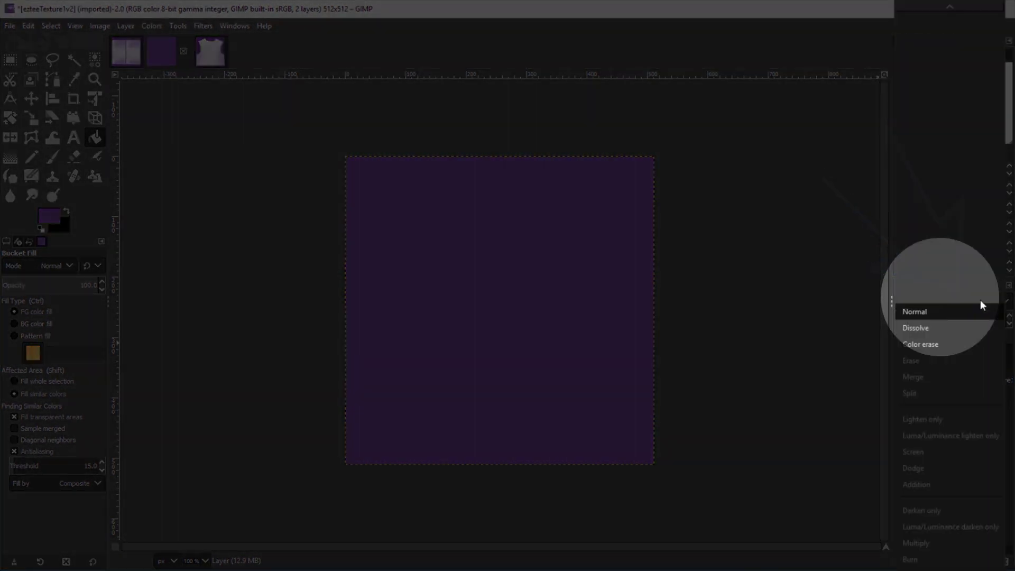
pyautogui.scroll(-5, 982, 348)
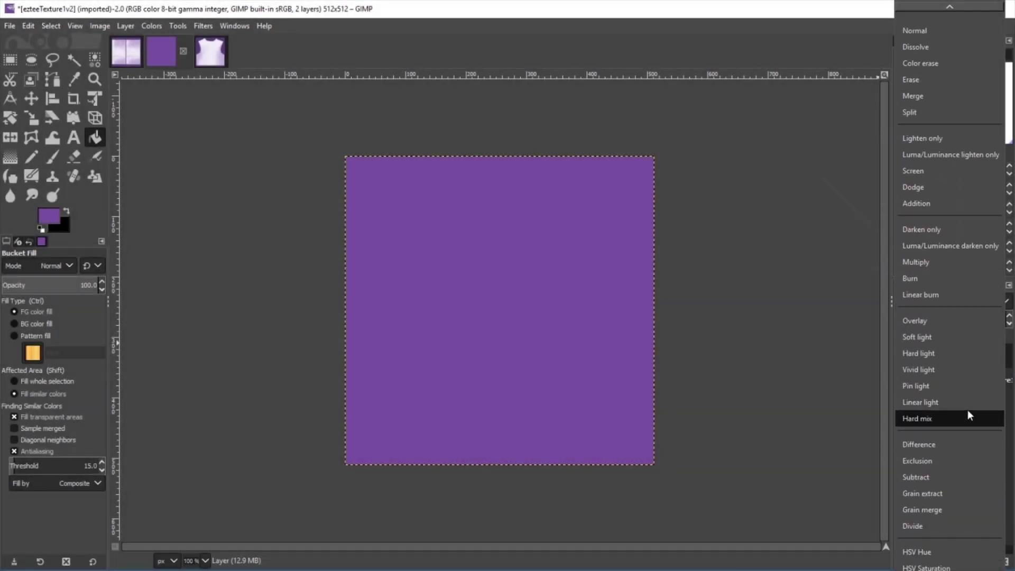
pyautogui.scroll(-3, 968, 410)
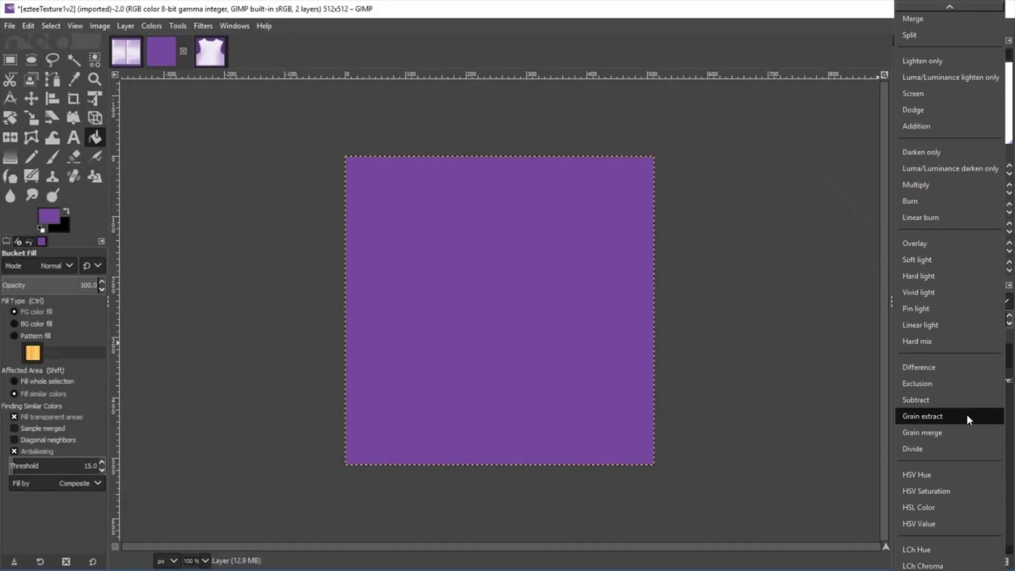
pyautogui.click(927, 506)
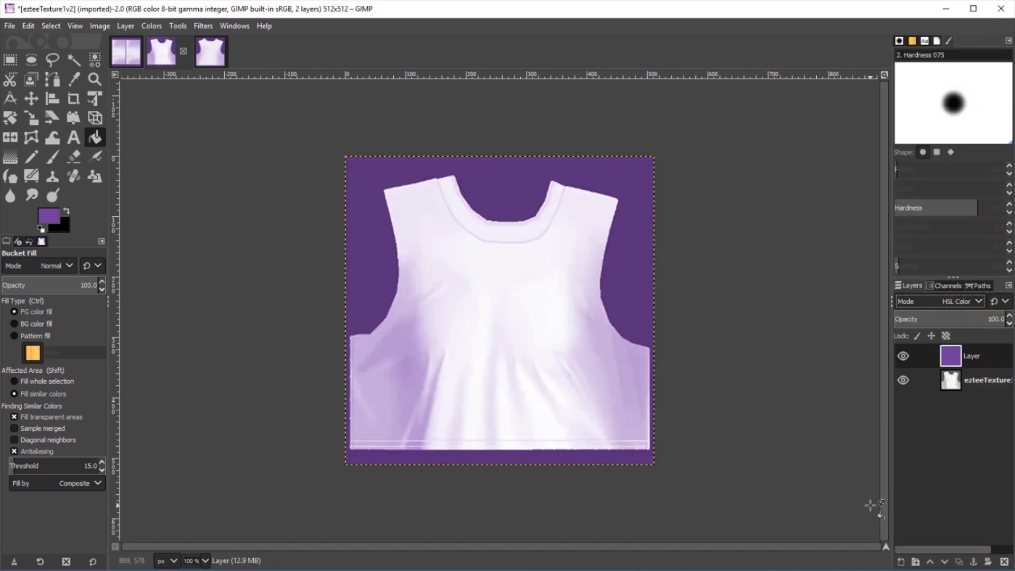
# Check the ezteeTexture2 and ezteeTexture3v2 images and the Export As folder, cancelling the export
pyautogui.click(208, 64)
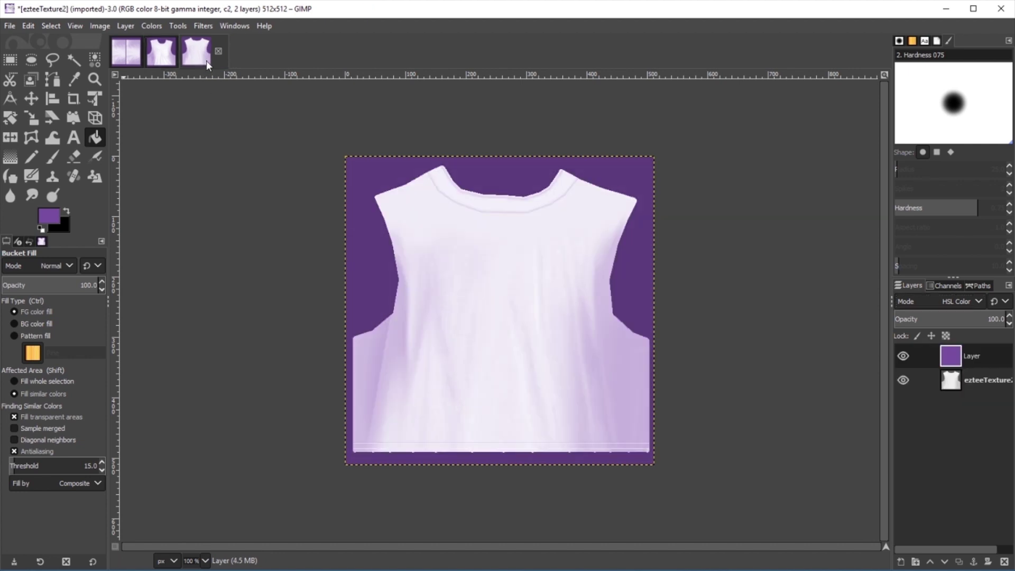
pyautogui.click(124, 59)
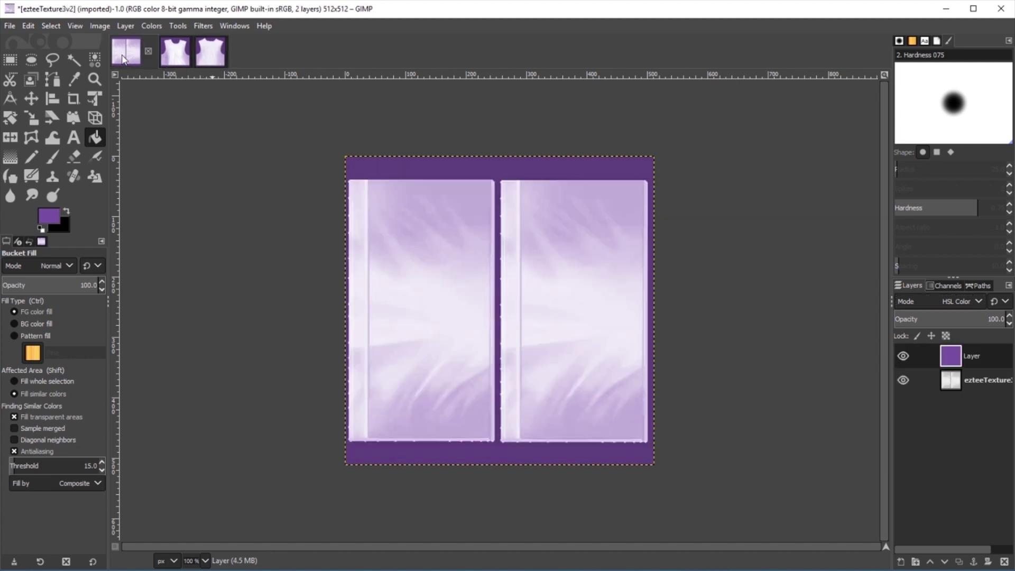
pyautogui.click(13, 27)
pyautogui.click(71, 220)
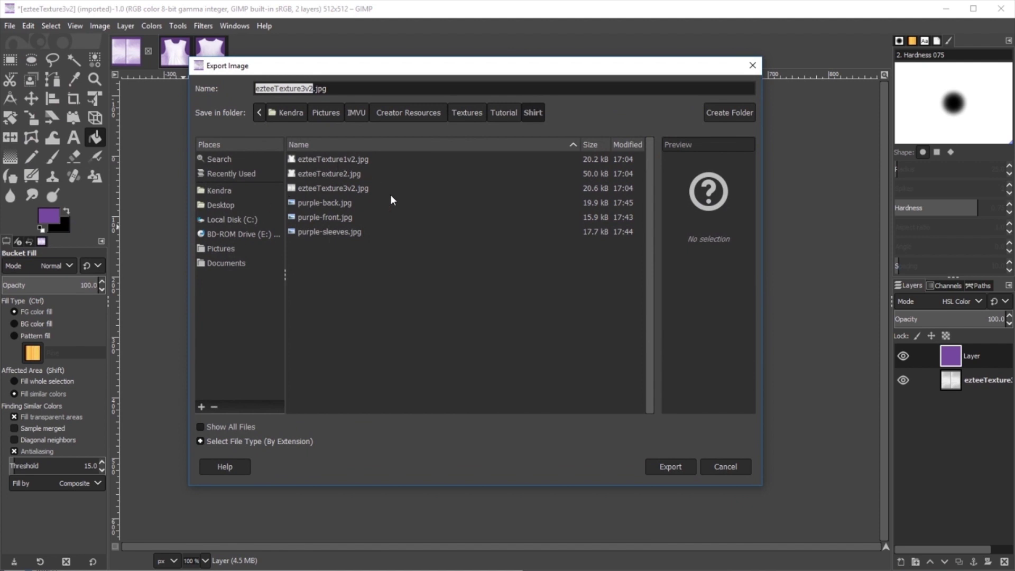
pyautogui.click(711, 467)
pyautogui.click(184, 63)
pyautogui.click(203, 63)
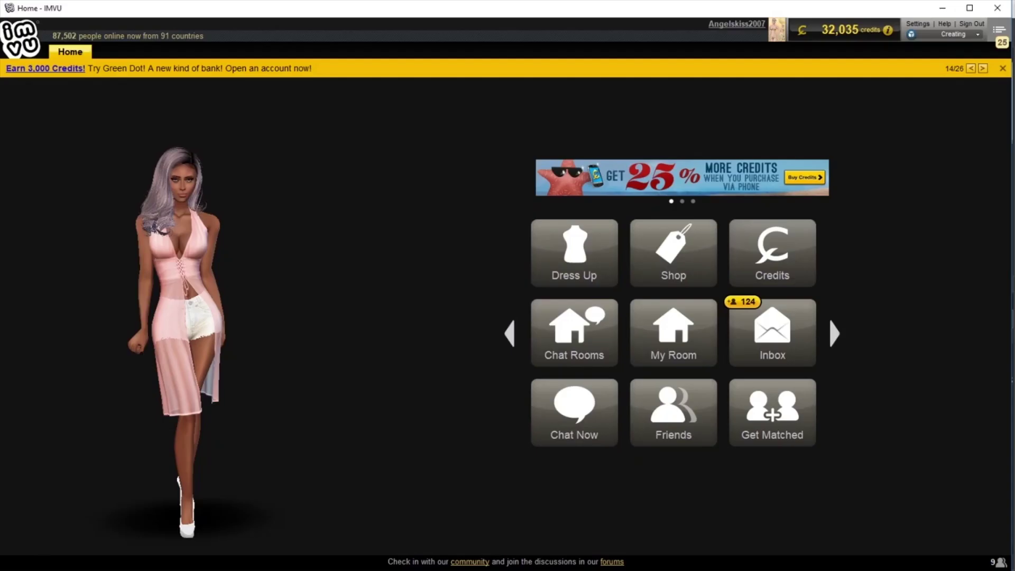
# Page the Home shortcuts to Create, start Derive New Product, and return to the Bella Crop Top page
pyautogui.click(833, 357)
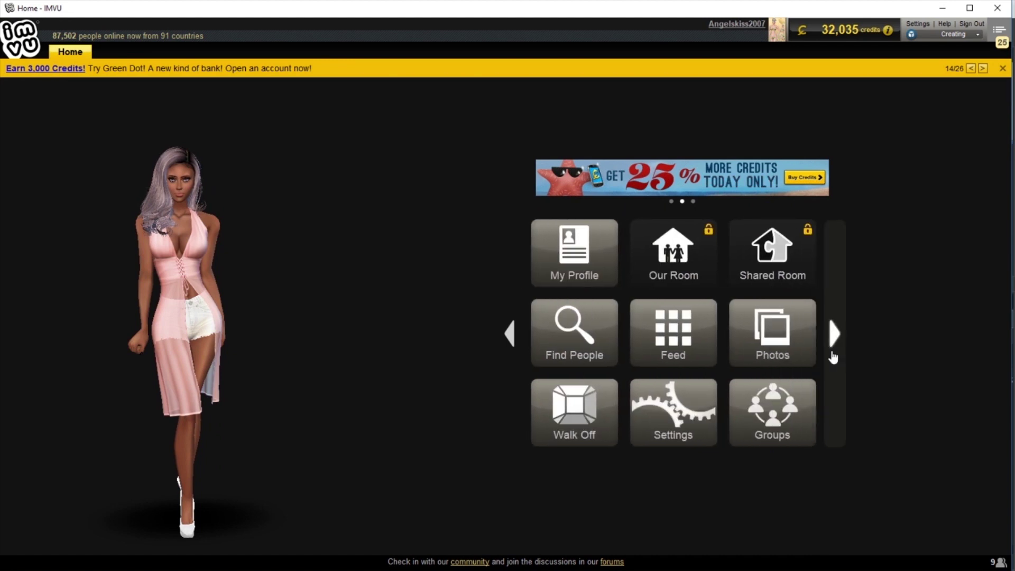
pyautogui.click(832, 358)
pyautogui.click(578, 273)
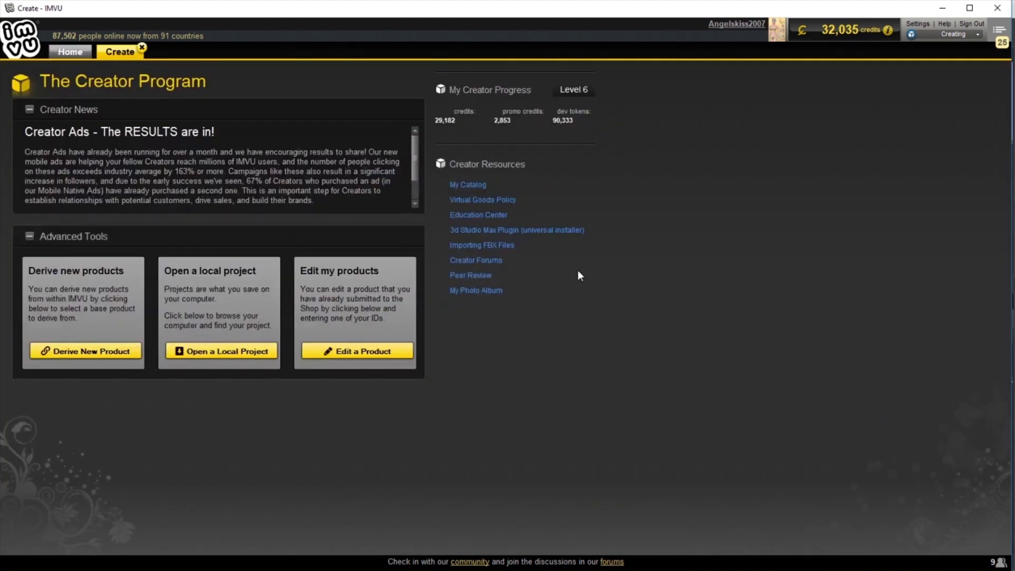
pyautogui.click(69, 359)
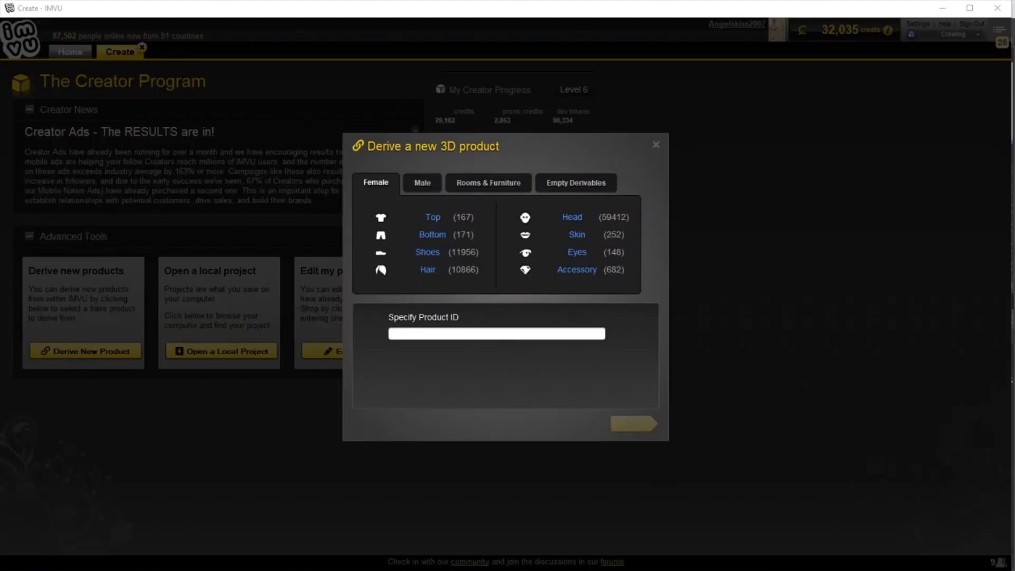
pyautogui.moveTo(263, 554)
pyautogui.click(350, 539)
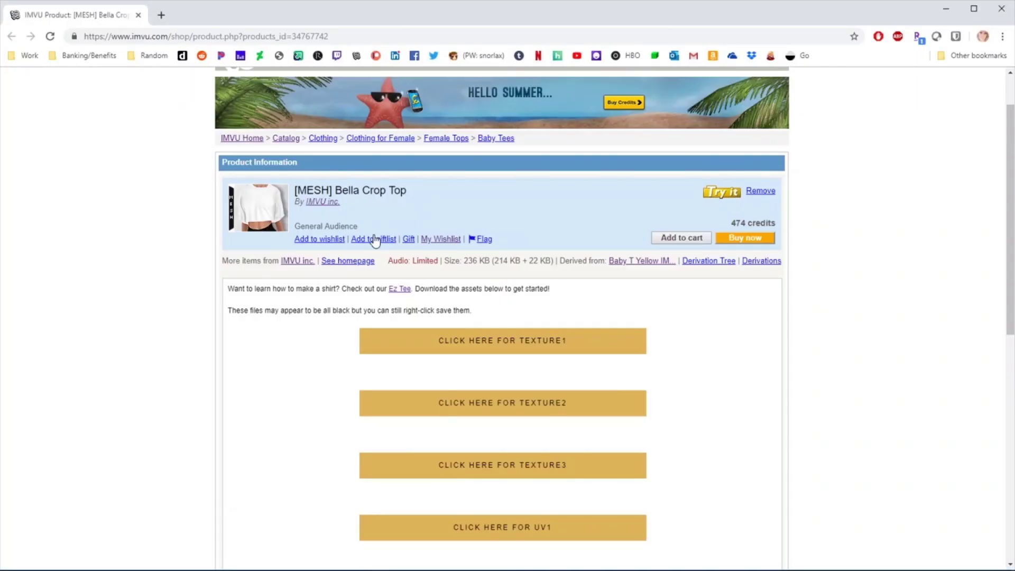
# Copy the Bella Crop Top product ID 34767742 and minimize Chrome
pyautogui.click(334, 36)
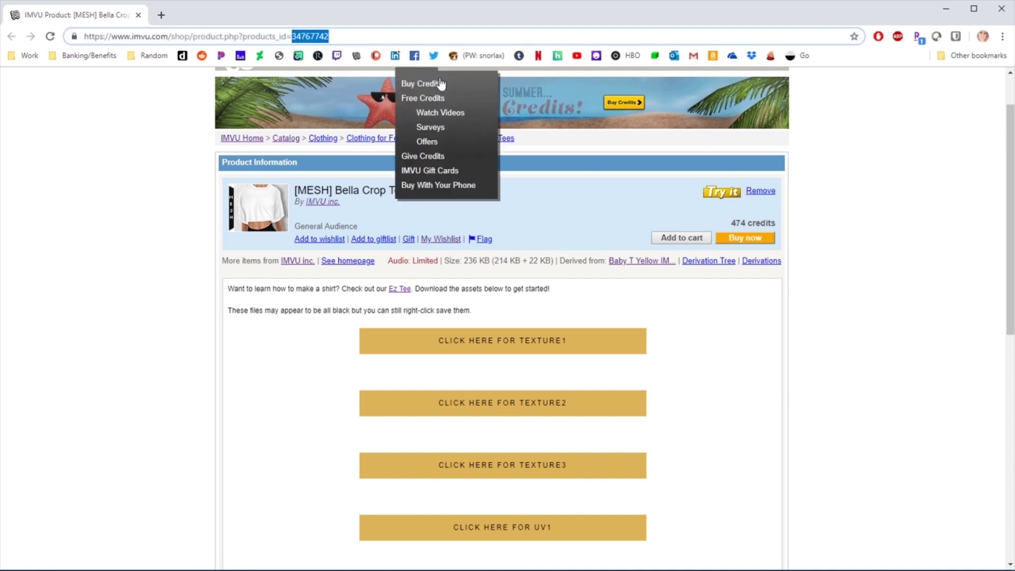
pyautogui.scroll(-9, 770, 400)
pyautogui.click(469, 369)
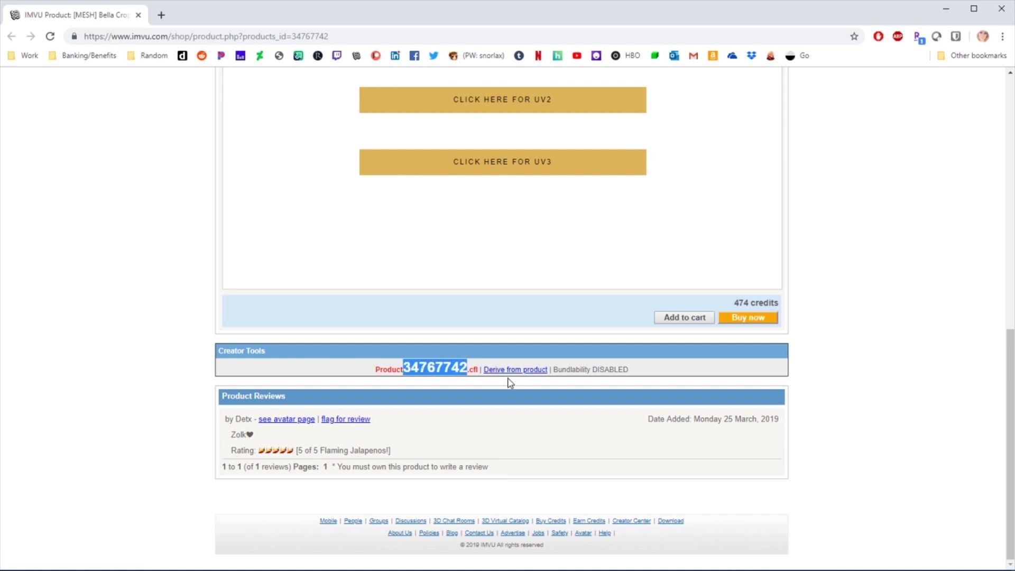
pyautogui.click(946, 10)
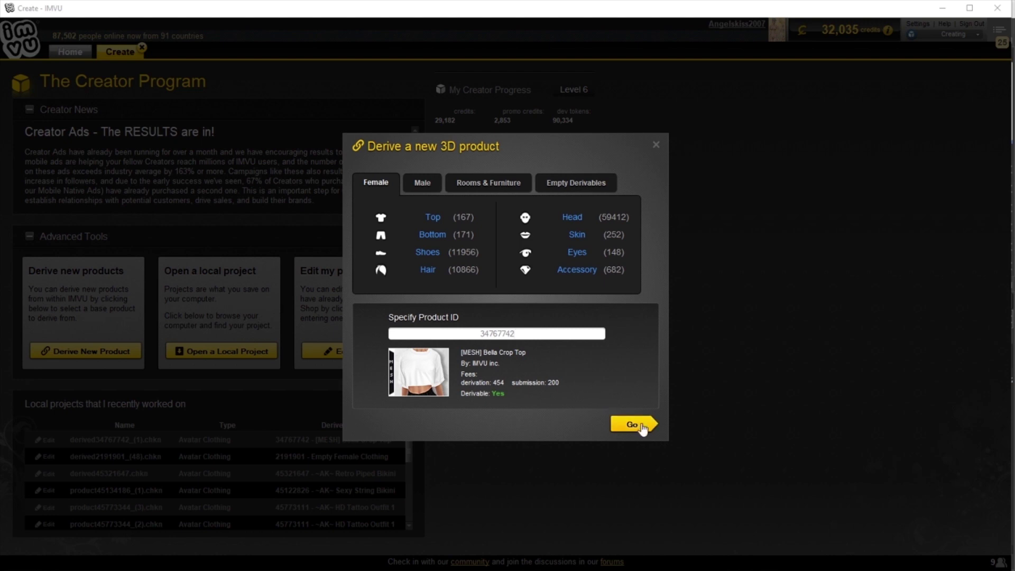
# Derive a new Editor 1 project from product 34767742, then bring up the saved outfits list
pyautogui.click(633, 424)
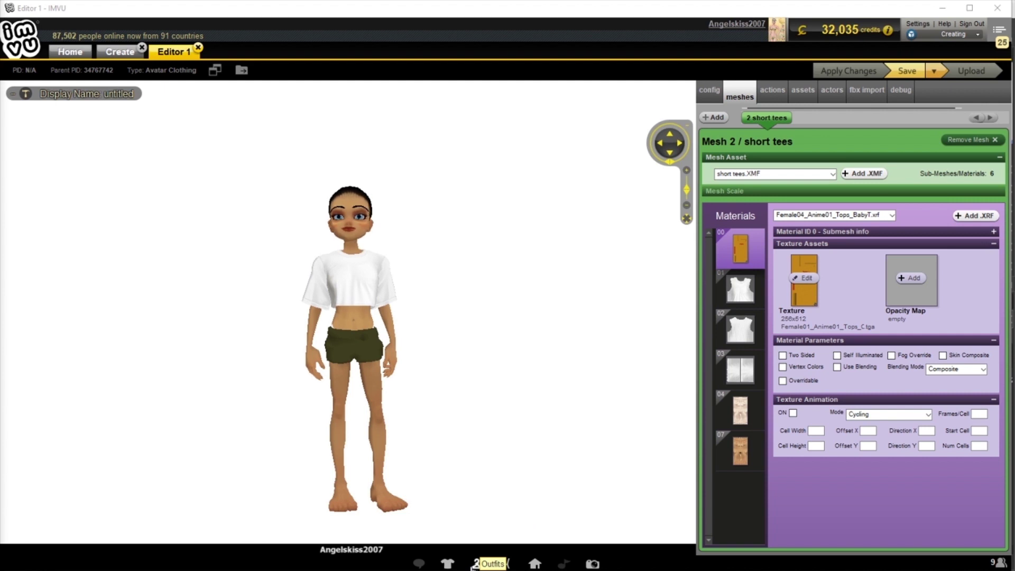
pyautogui.click(472, 565)
# Dress the avatar in a saved outfit, orbit the camera, and select the crop top's Material 01
pyautogui.moveTo(40, 515)
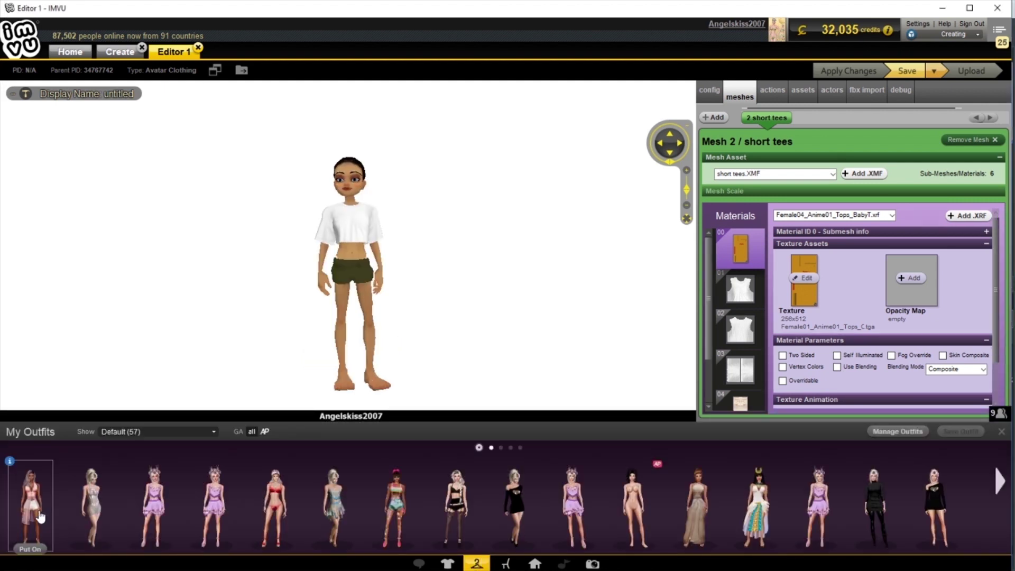
pyautogui.click(97, 524)
pyautogui.click(476, 564)
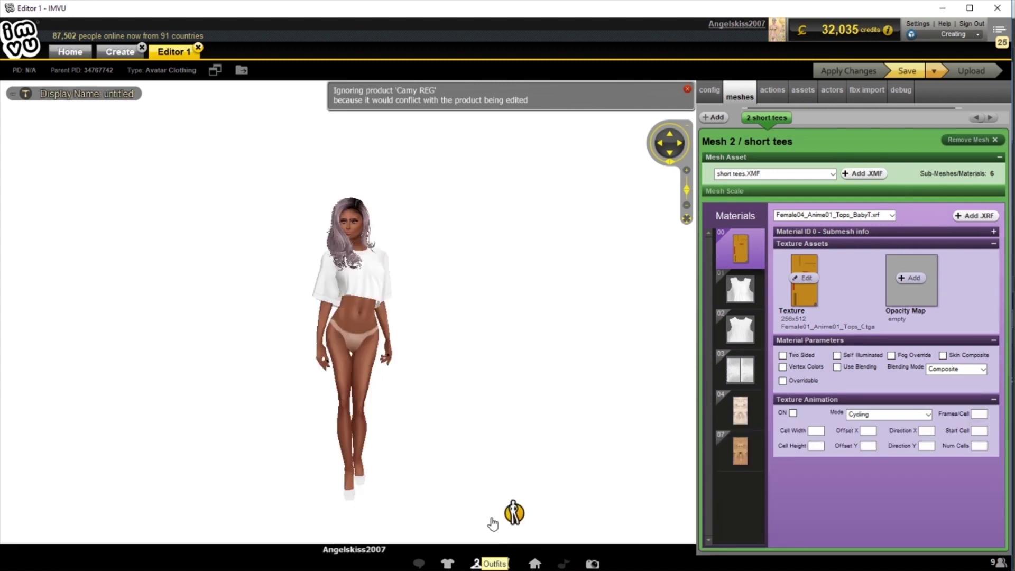
pyautogui.scroll(5, 472, 502)
pyautogui.moveTo(472, 494)
pyautogui.mouseDown()
pyautogui.moveTo(616, 483)
pyautogui.moveTo(378, 491)
pyautogui.moveTo(481, 497)
pyautogui.mouseUp()
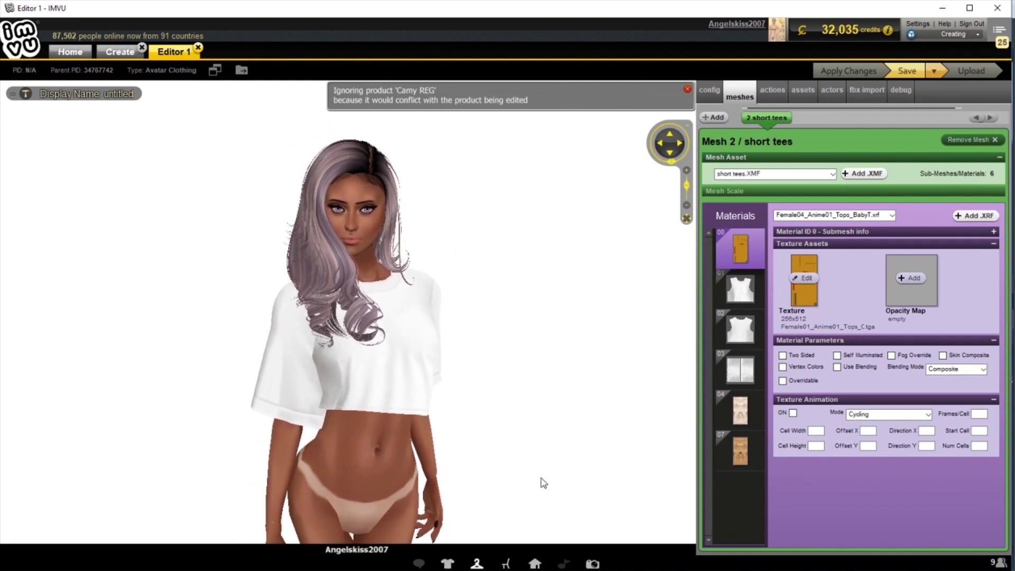
pyautogui.click(747, 290)
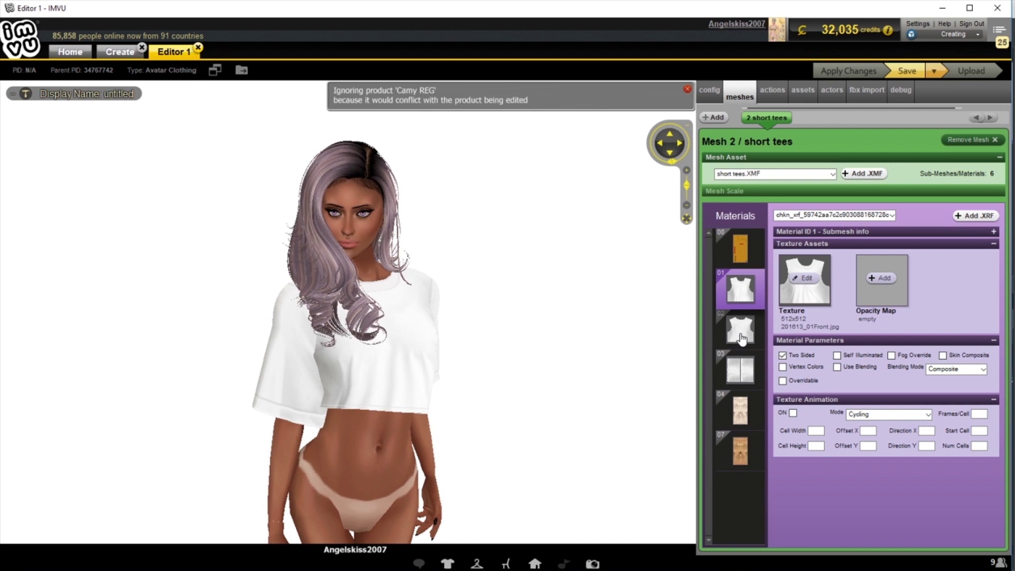
# Review materials 02 and 03, then load purple-front.jpg as Material 01's texture
pyautogui.click(743, 338)
pyautogui.click(743, 373)
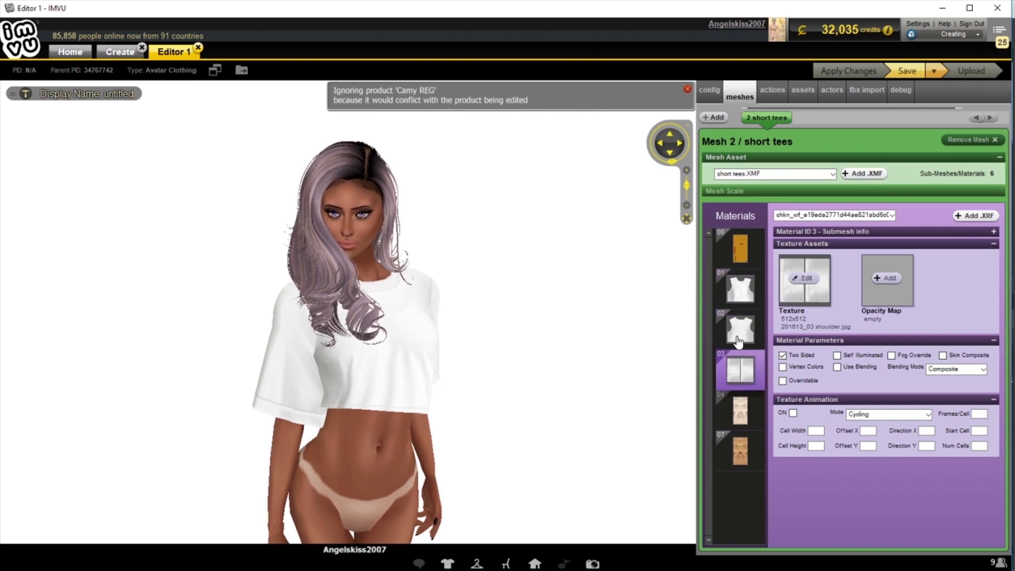
pyautogui.click(742, 287)
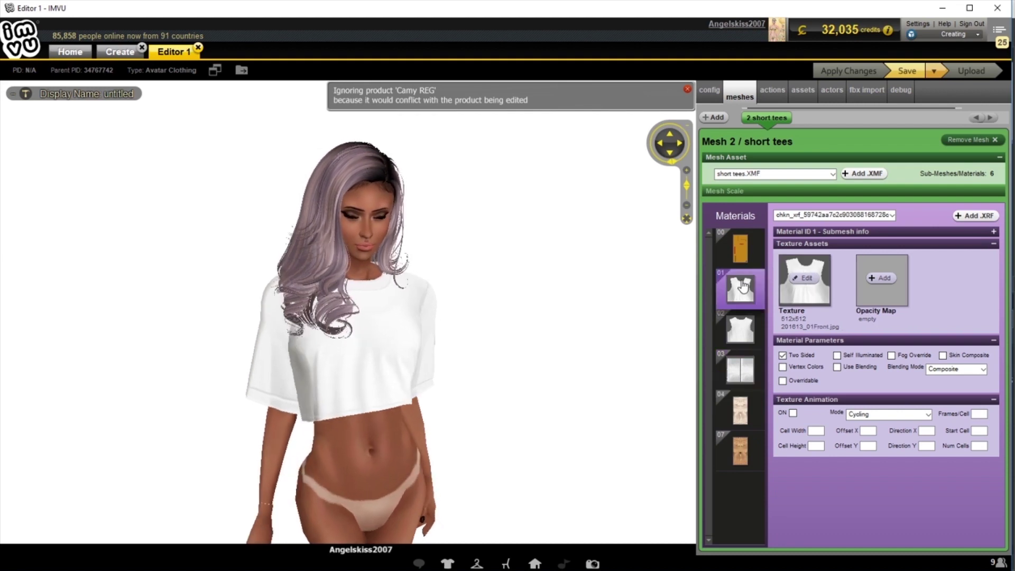
pyautogui.click(809, 281)
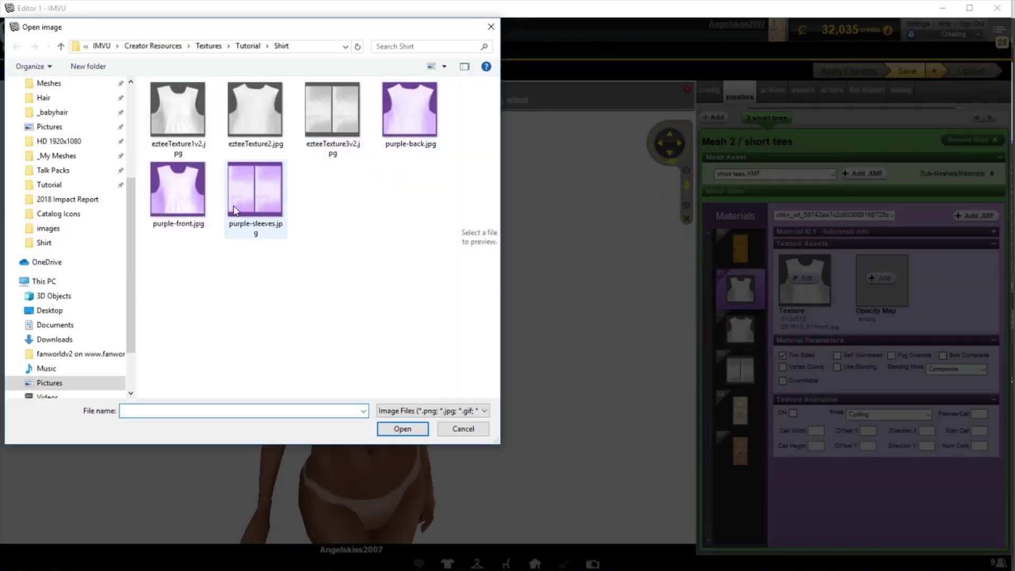
pyautogui.doubleClick(178, 189)
# Load the purple back and purple-sleeves.jpg textures into materials 02 and 03, apply, and check the purple top
pyautogui.click(747, 341)
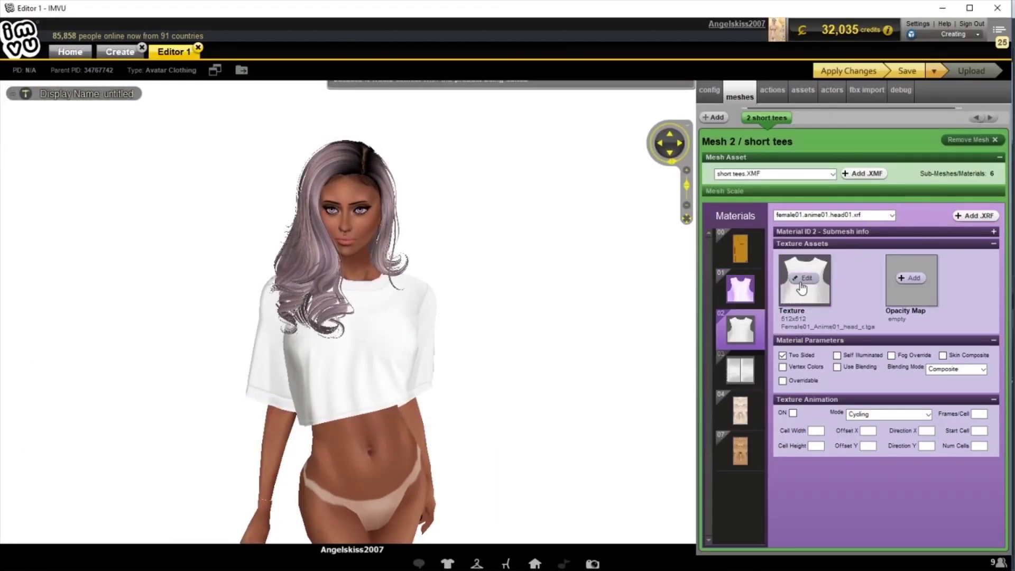
pyautogui.click(802, 287)
pyautogui.doubleClick(432, 141)
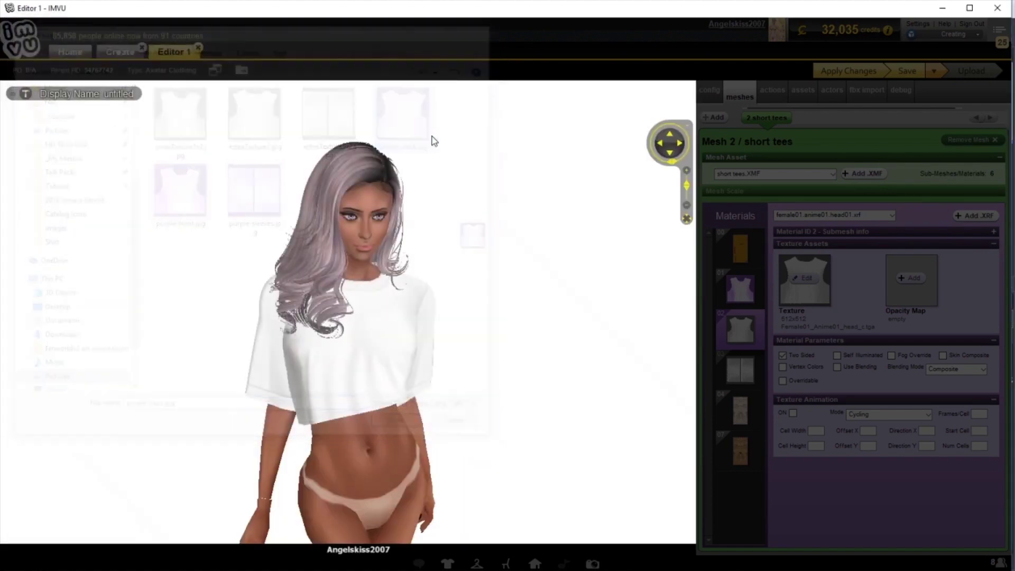
pyautogui.click(740, 369)
pyautogui.click(804, 278)
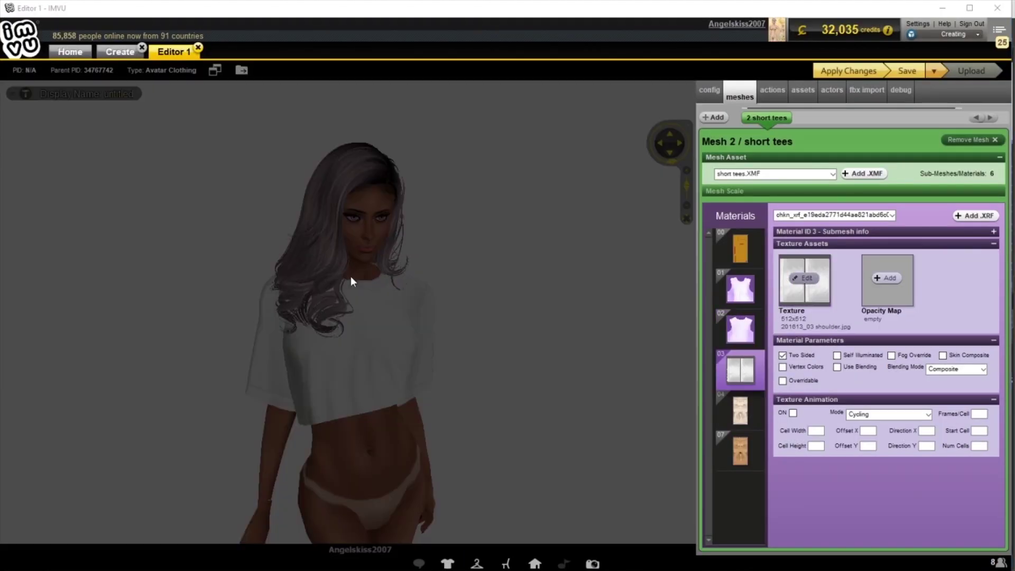
pyautogui.doubleClick(254, 177)
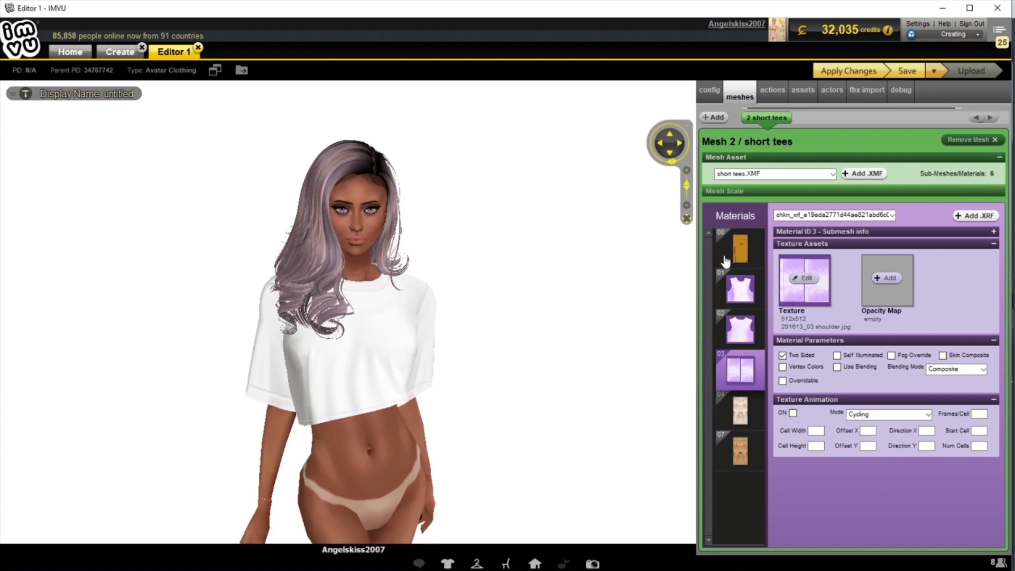
pyautogui.click(833, 71)
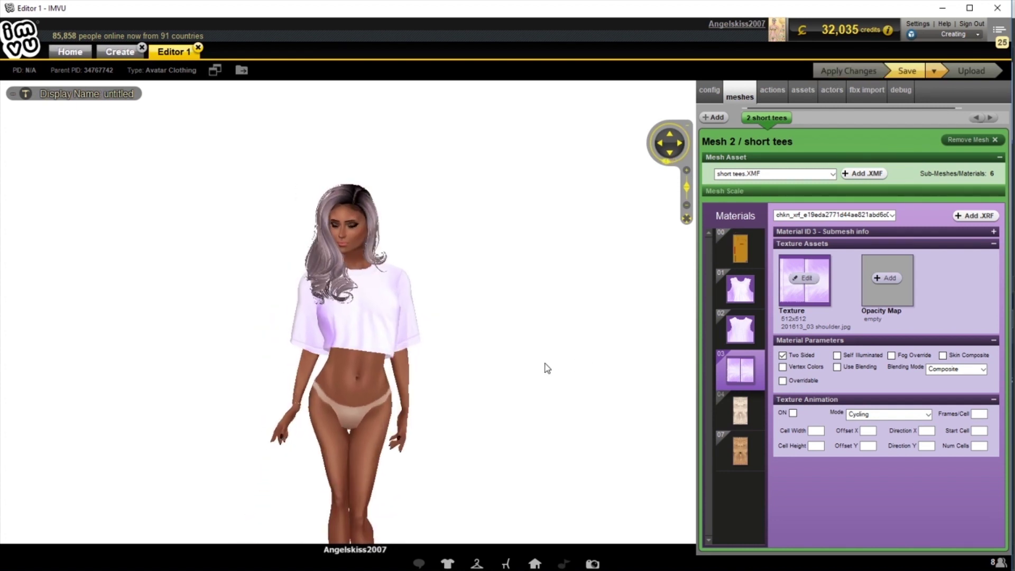
pyautogui.moveTo(547, 369); pyautogui.dragTo(518, 365)
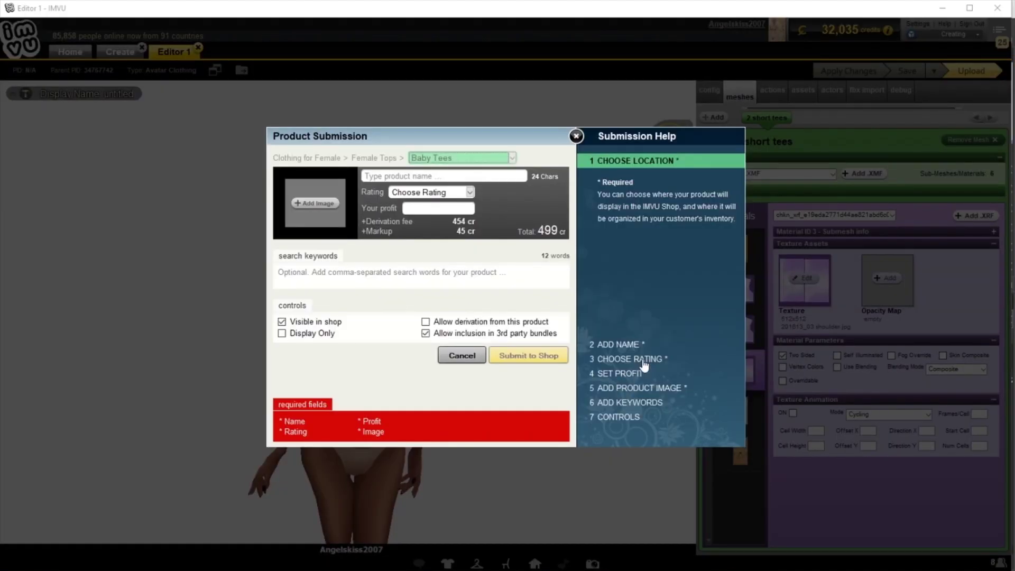
# Focus the Baby Tees product name field and review the Rating choices without selecting one
pyautogui.click(387, 177)
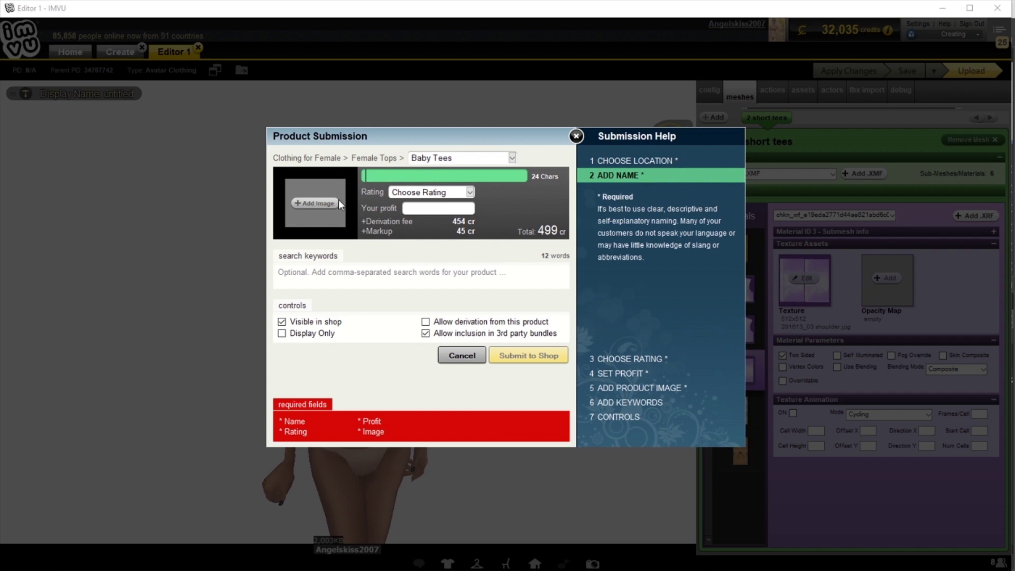
pyautogui.click(423, 191)
pyautogui.click(424, 191)
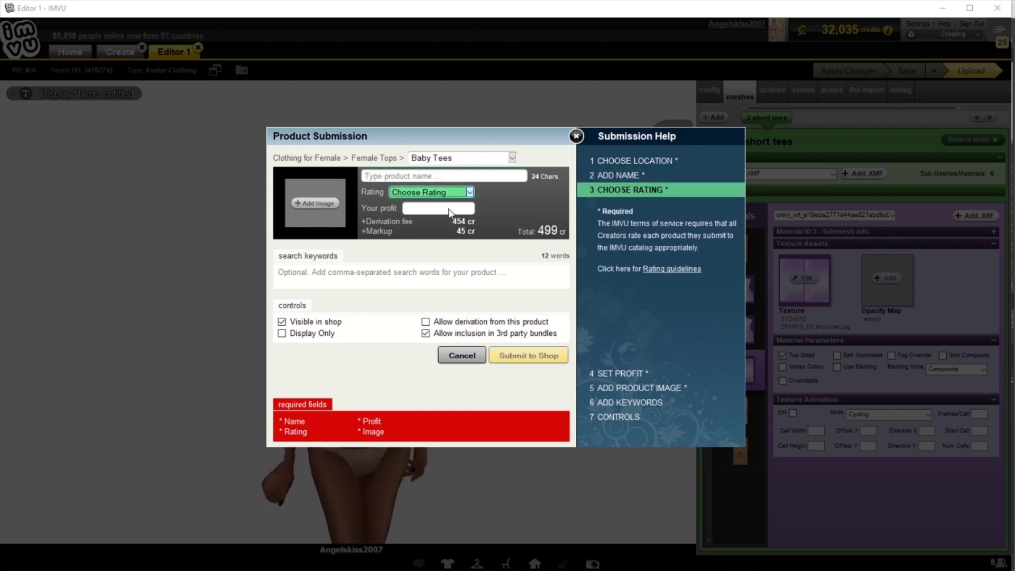